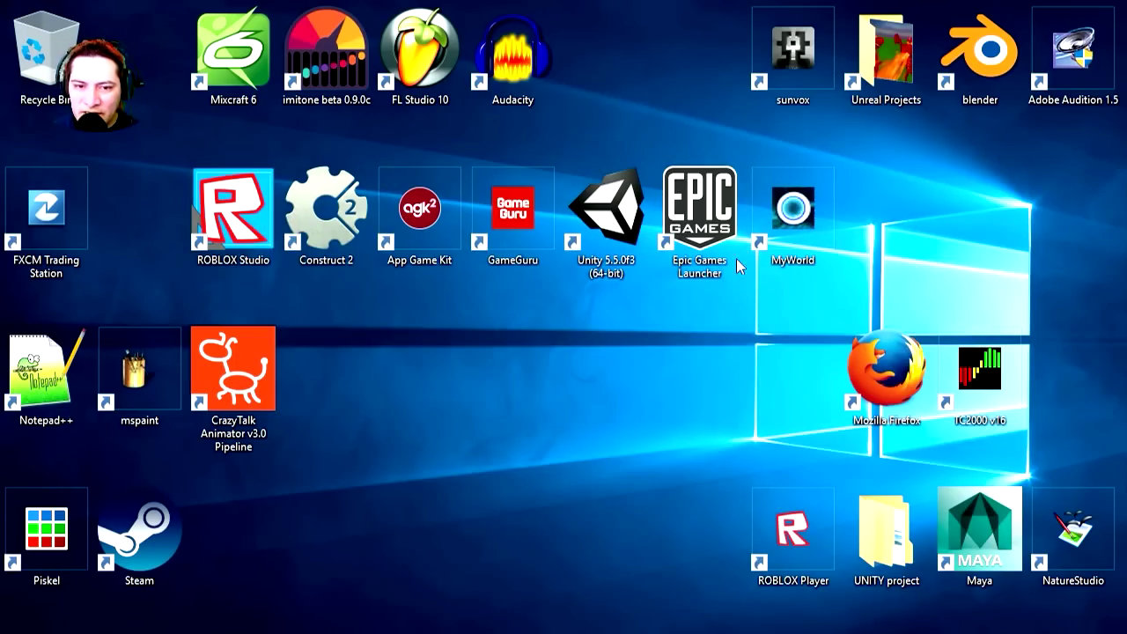
Launch GameGuru through Steam from its Windows desktop shortcut.
double_click(514, 219)
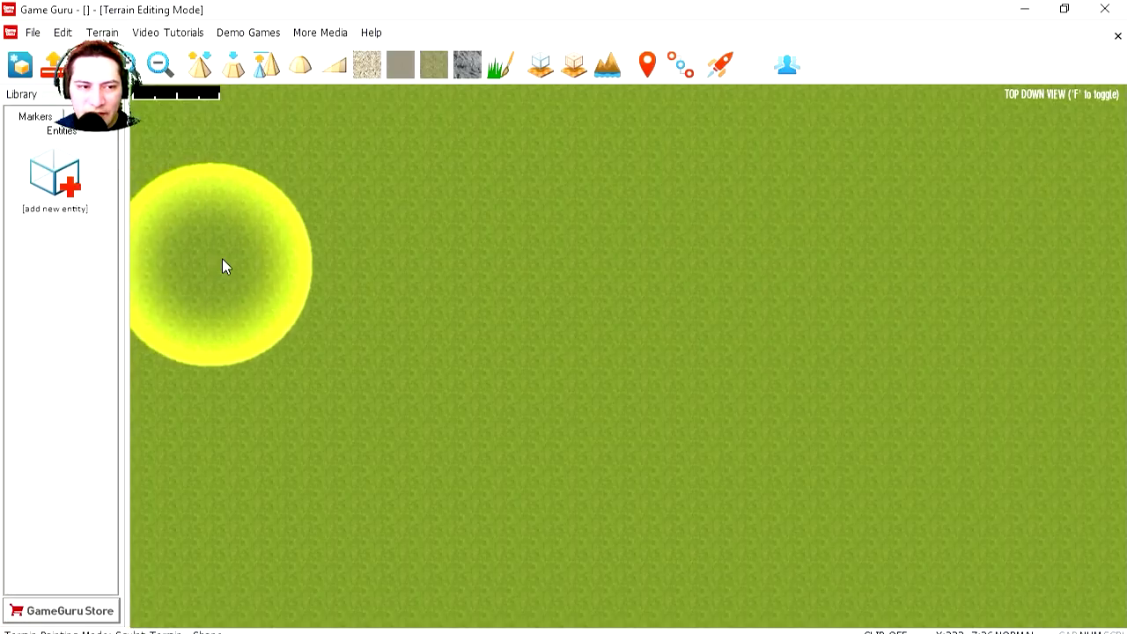
Add a new building site on the grass and enlarge it.
left_click(91, 130)
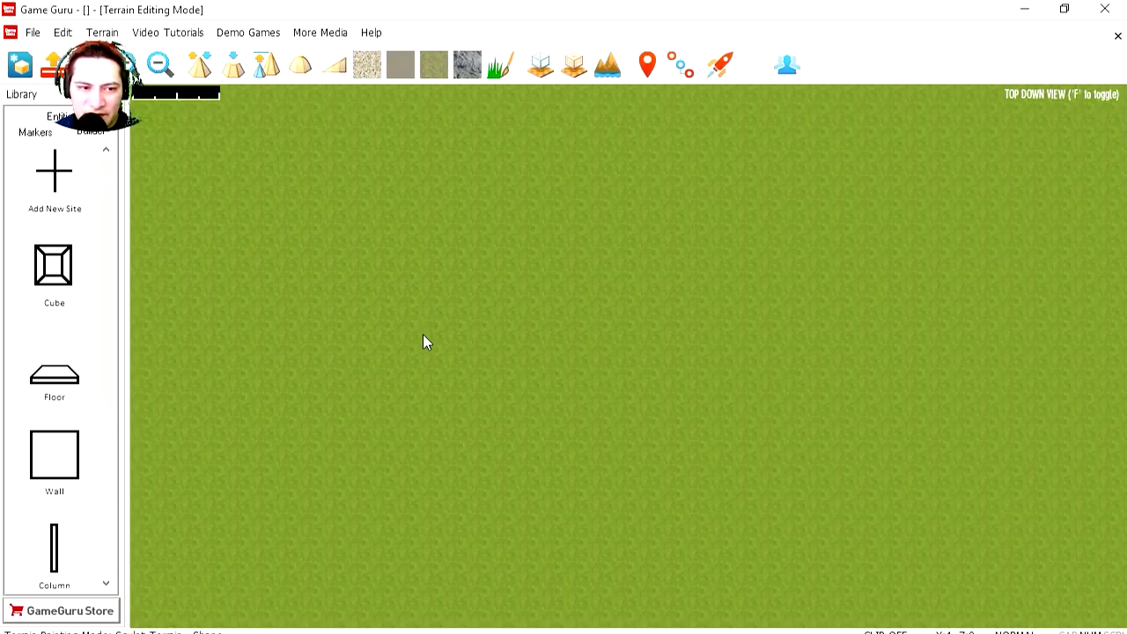
left_click(50, 205)
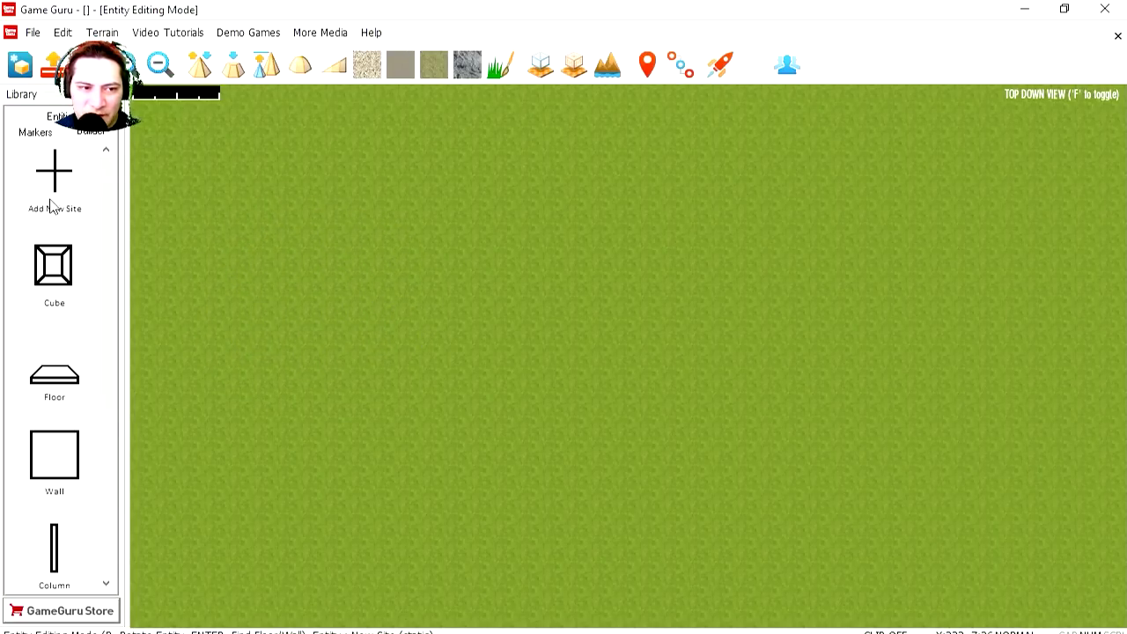
left_click(465, 342)
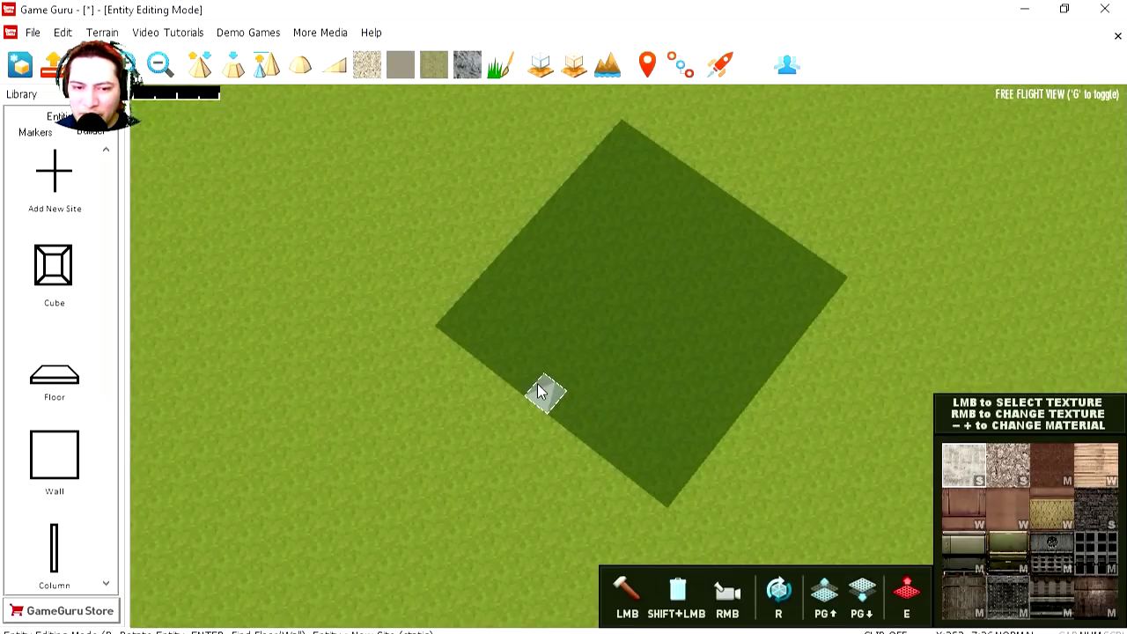
mouse_move(500, 359)
left_mouse_down()
mouse_move(422, 322)
mouse_move(588, 166)
mouse_move(687, 181)
left_mouse_up()
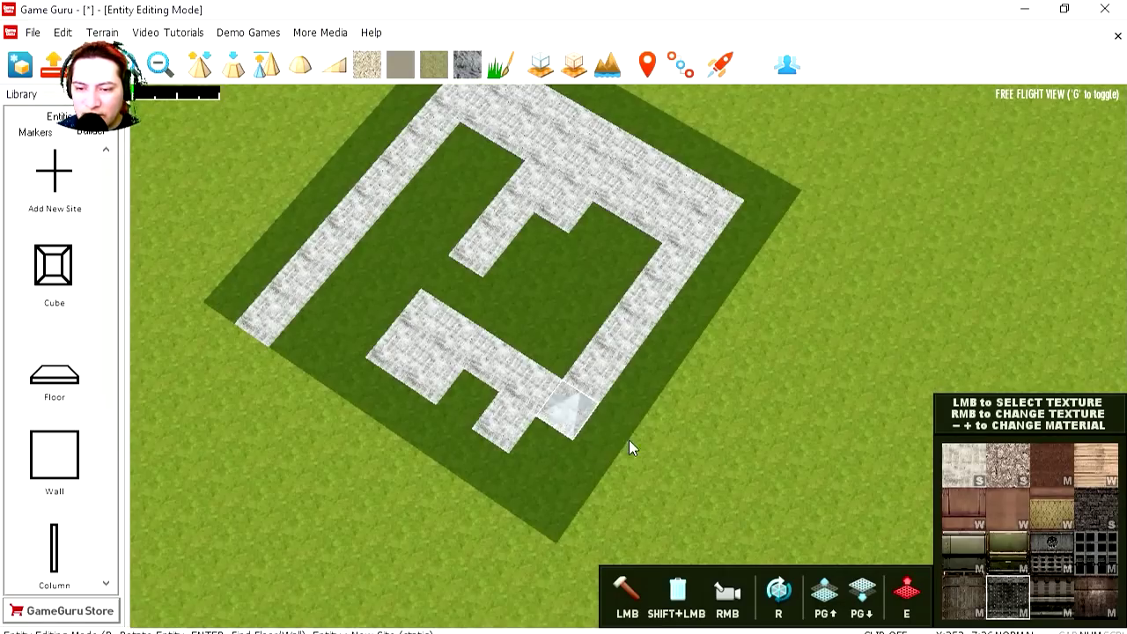
Review the stone corridor floor layout and select a dark wall texture.
right_click_drag(629, 439, 1002, 496)
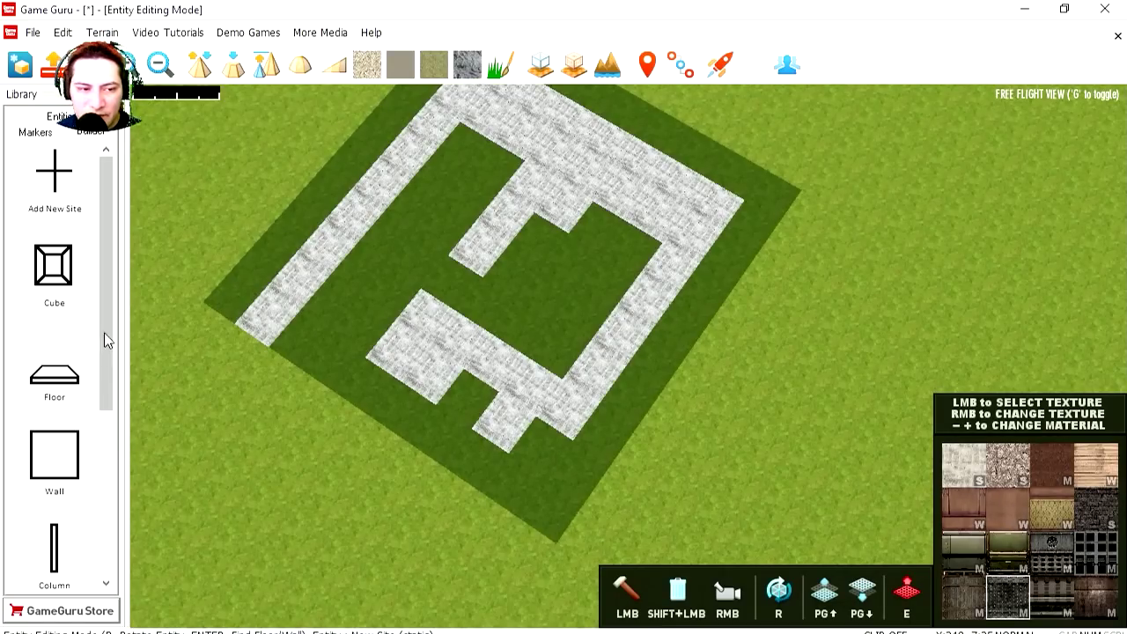
left_click_drag(106, 312, 106, 372)
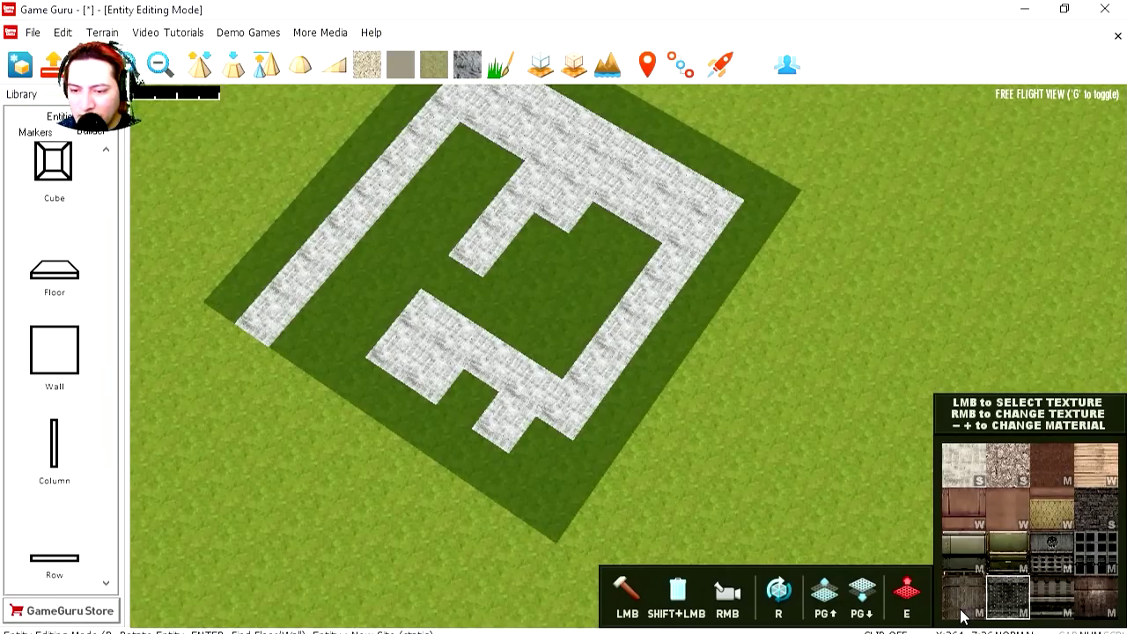
left_click(1056, 554)
Paint dark walls around the outer edge of the floor.
left_click_drag(252, 284, 270, 210)
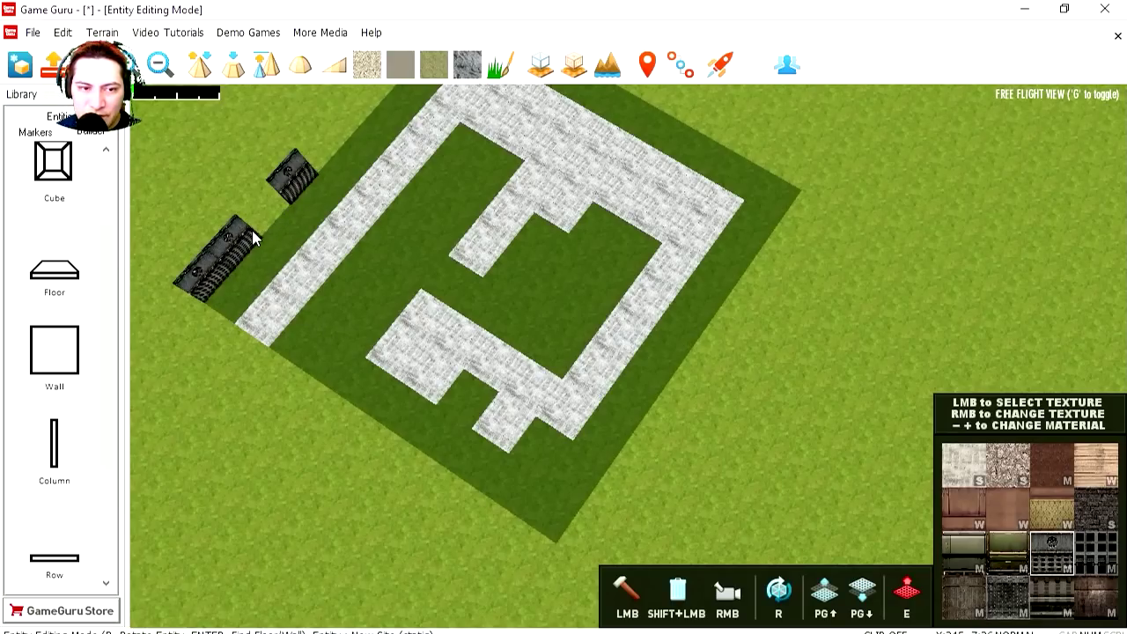
middle_click_drag(249, 234, 334, 289)
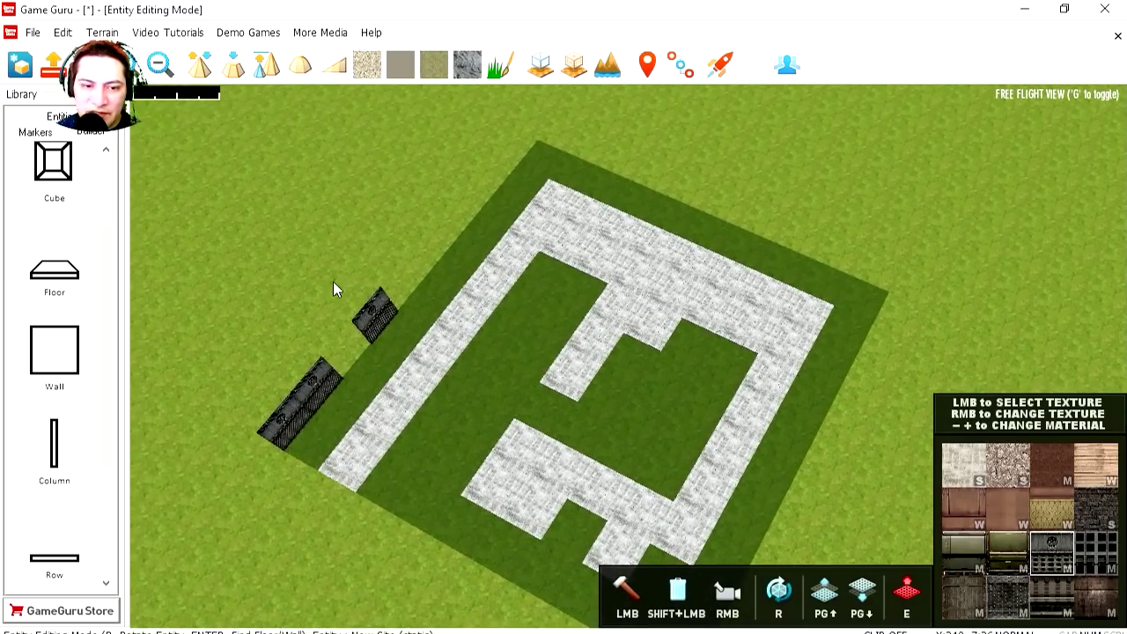
left_click_drag(803, 260, 816, 279)
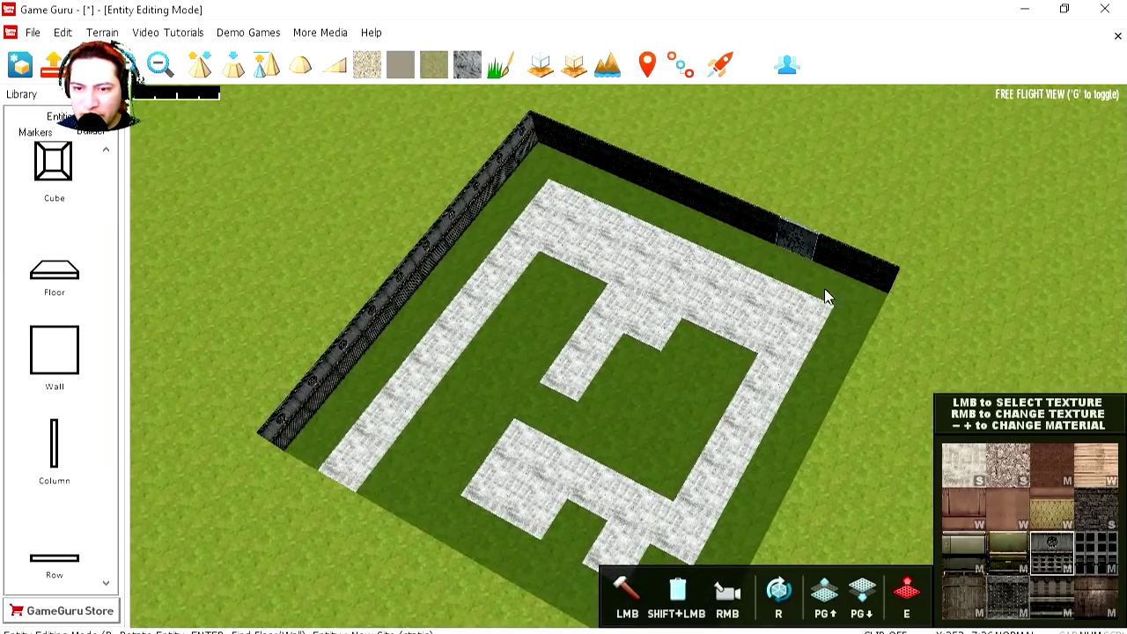
scroll(815, 279, "up", 3)
scroll(564, 317, "down", 5)
right_click_drag(893, 364, 378, 465)
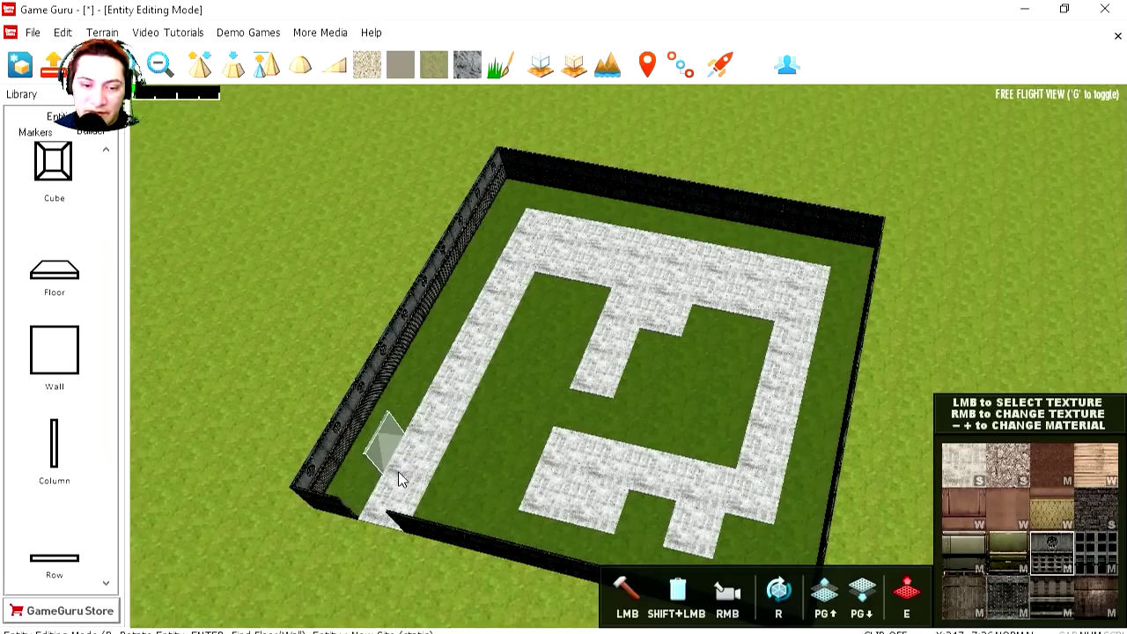
Add dark inner walls along the corridors to complete the maze.
left_click_drag(374, 500, 680, 249)
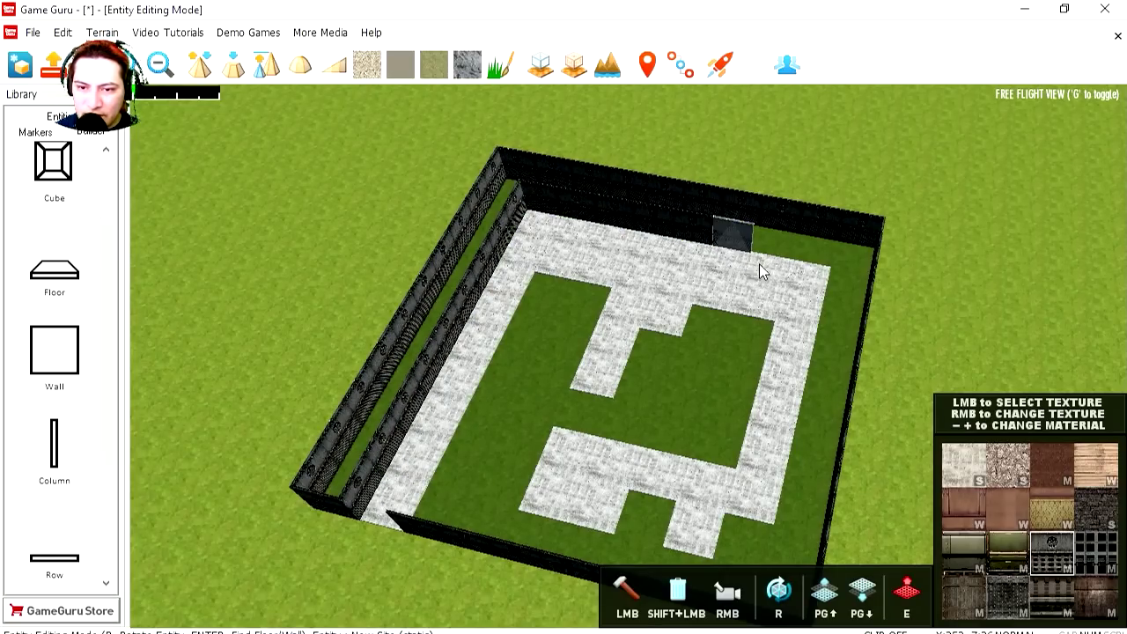
scroll(690, 423, "up", 3)
right_click_drag(679, 423, 528, 414)
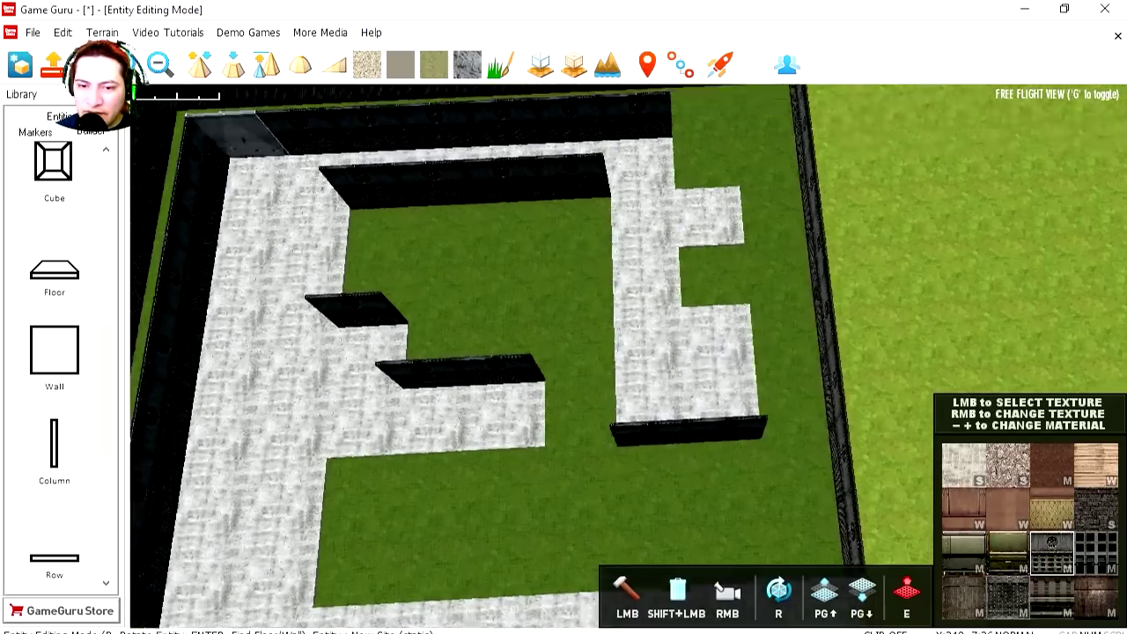
scroll(564, 352, "down", 5)
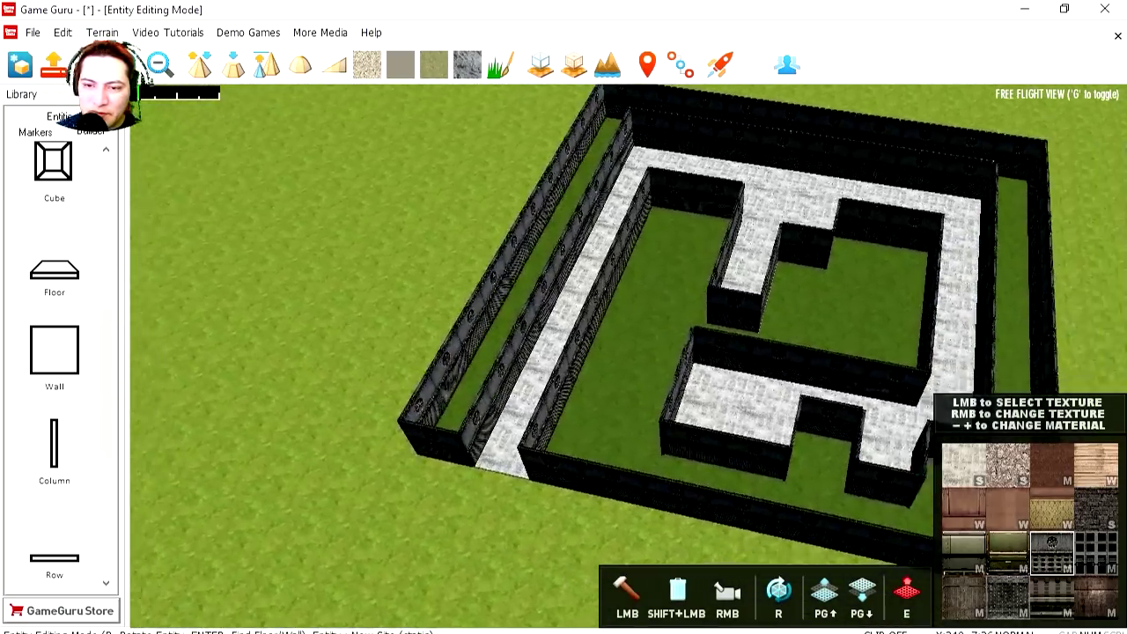
right_click_drag(564, 352, 476, 352)
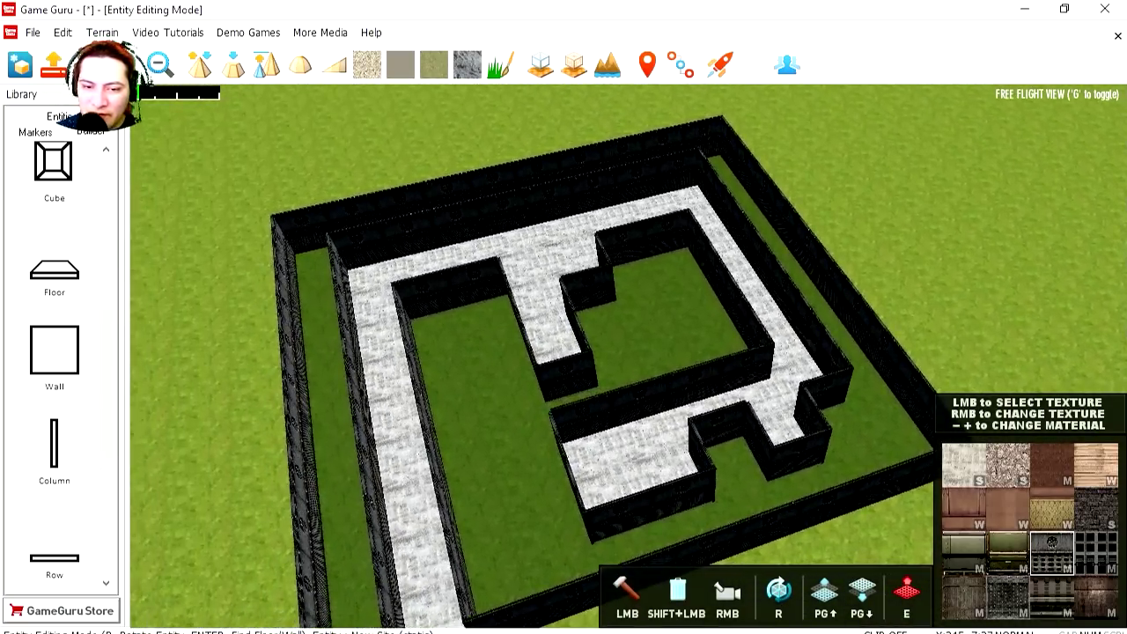
right_click_drag(563, 352, 764, 346)
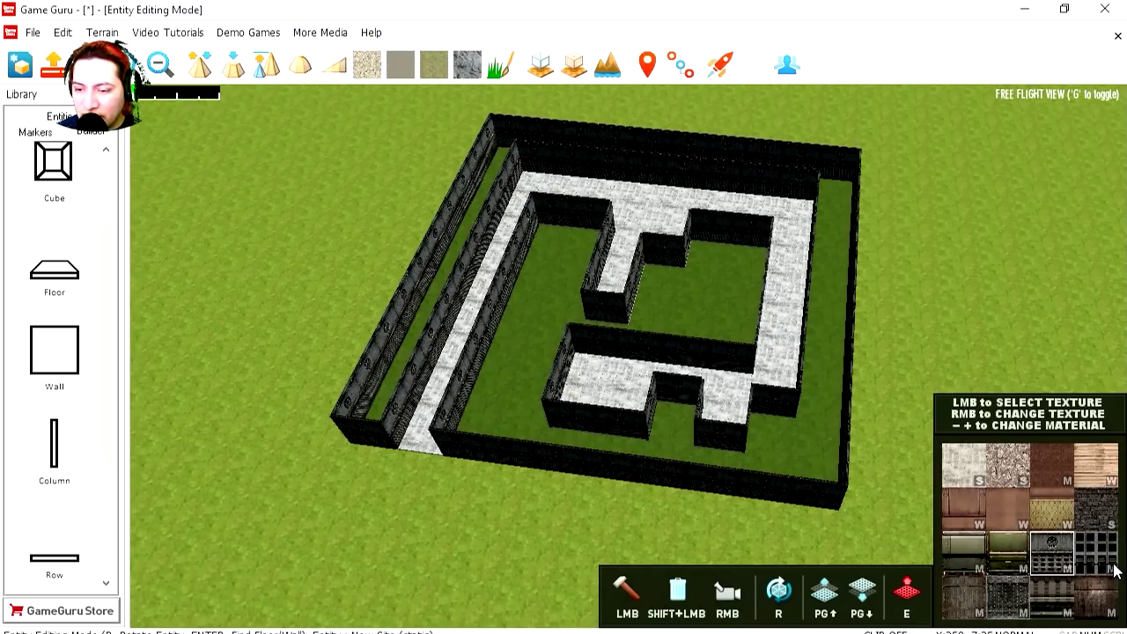
Select the grated metal texture and lay it along the long left corridor.
left_click(1059, 608)
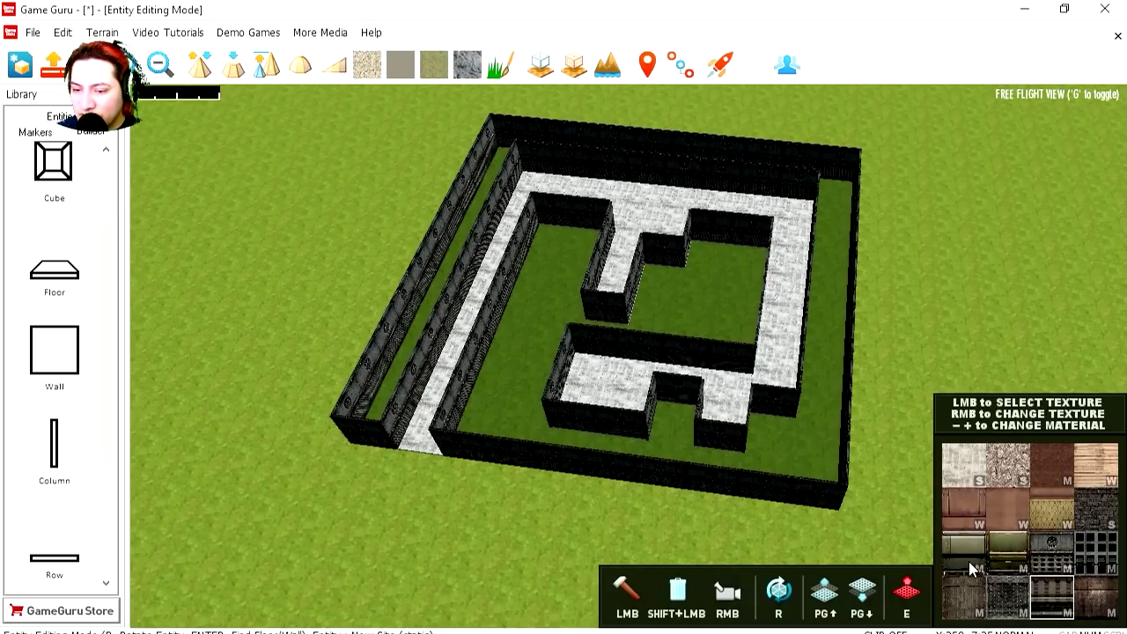
left_click(1094, 555)
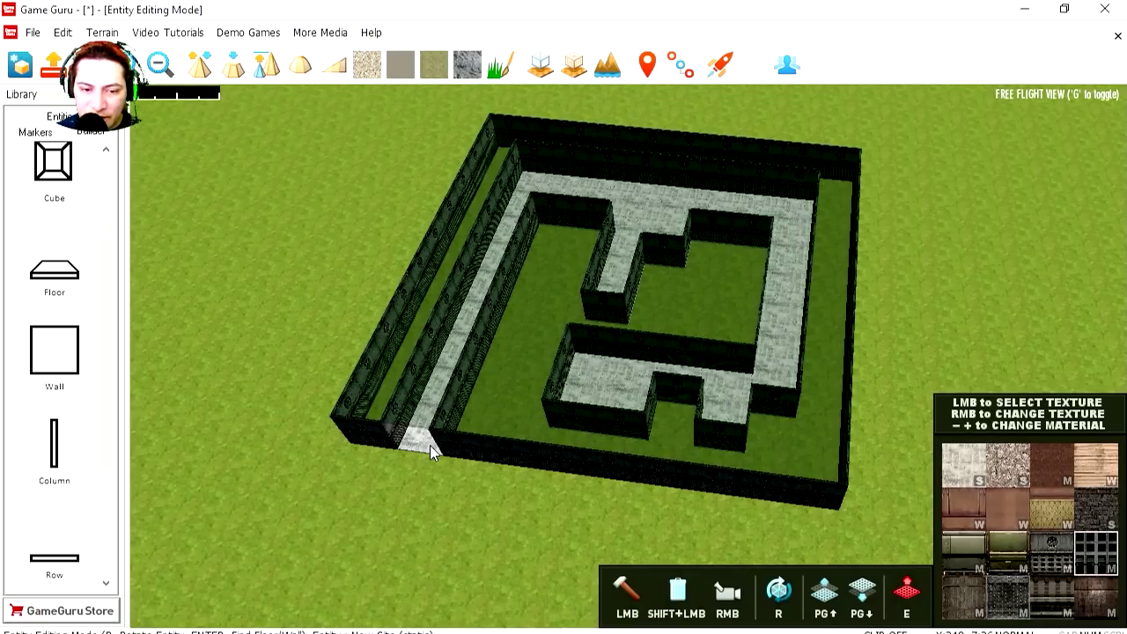
scroll(431, 451, "up", 2)
scroll(433, 453, "up", 2)
scroll(437, 458, "up", 1)
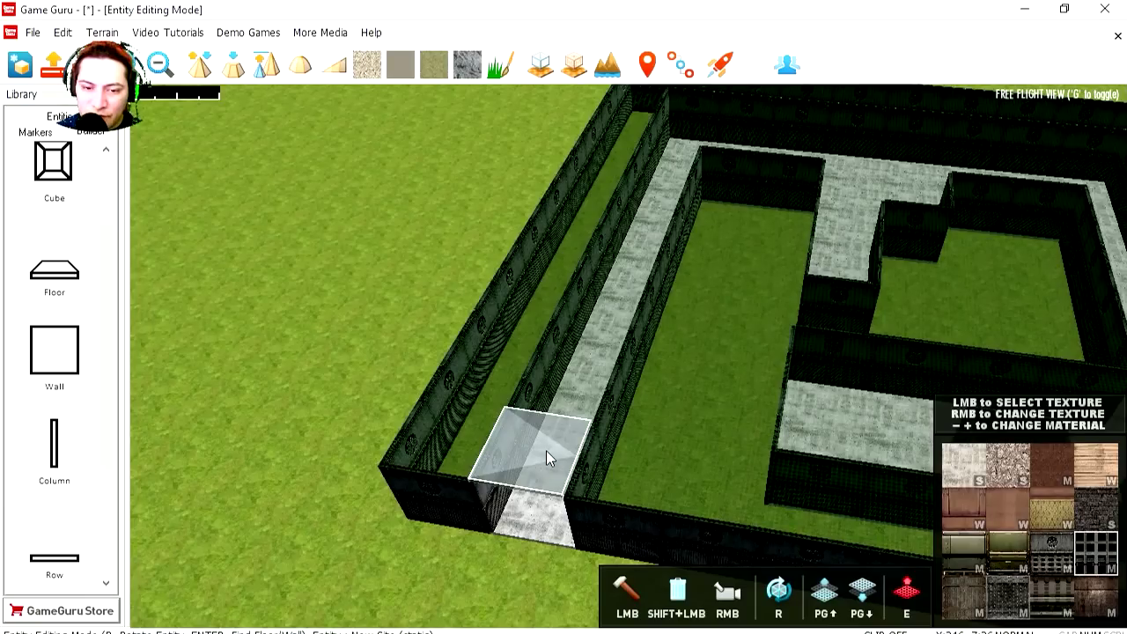
mouse_move(546, 450)
left_mouse_down()
mouse_move(649, 231)
mouse_move(661, 180)
left_mouse_up()
scroll(691, 239, "down", 5)
Place the Player Start marker just outside the maze entrance and apply its properties.
left_click(36, 130)
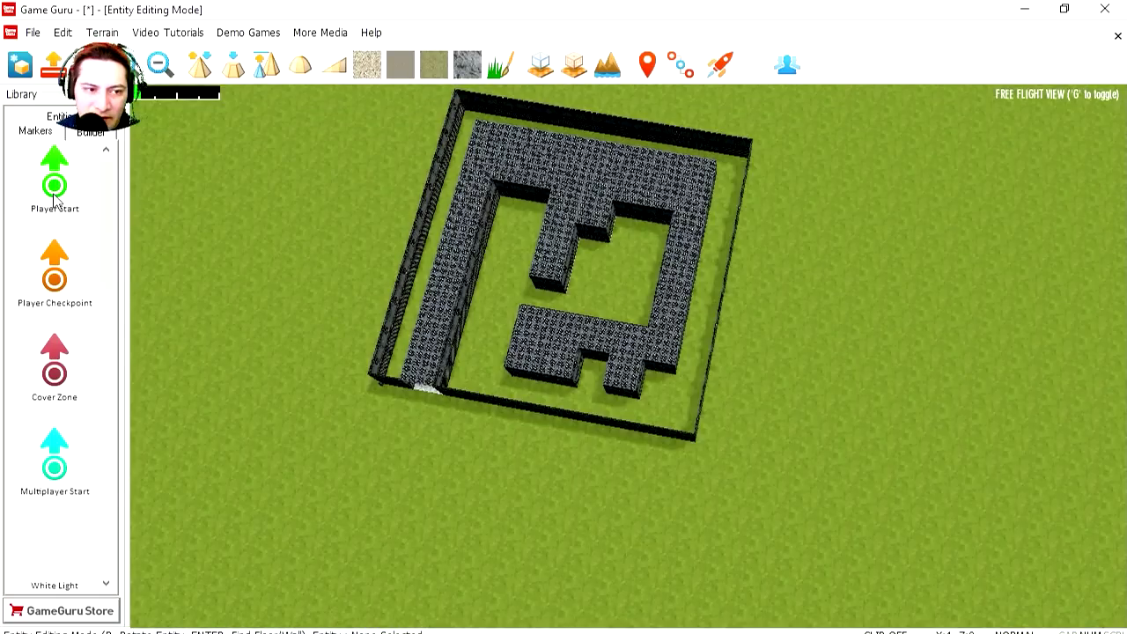
left_click(419, 425)
scroll(419, 426, "up", 3)
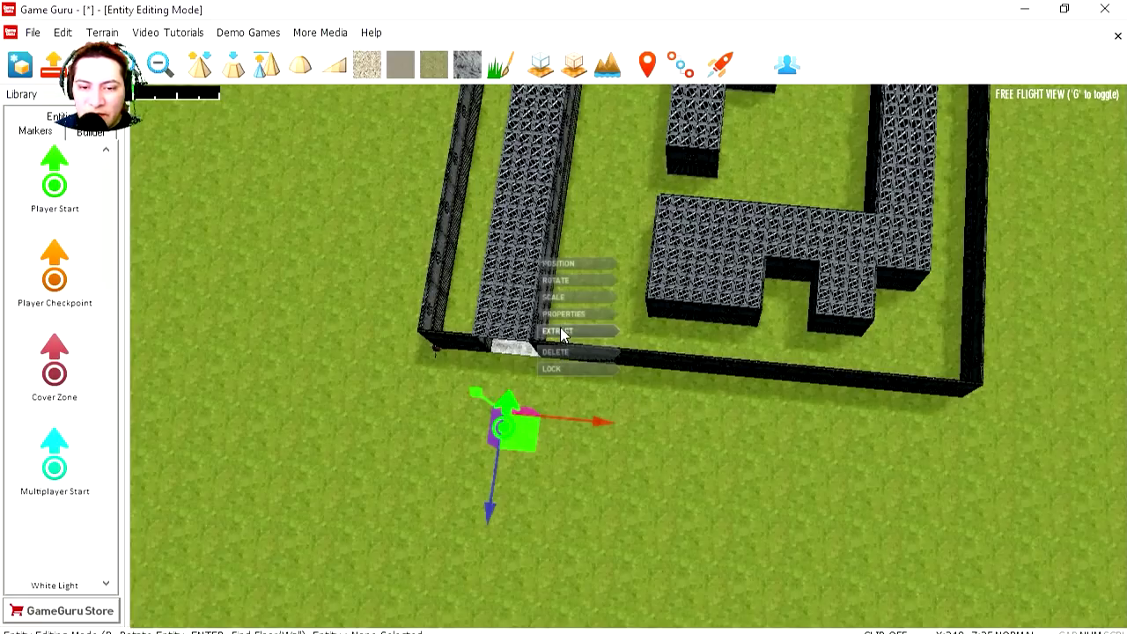
left_click(567, 318)
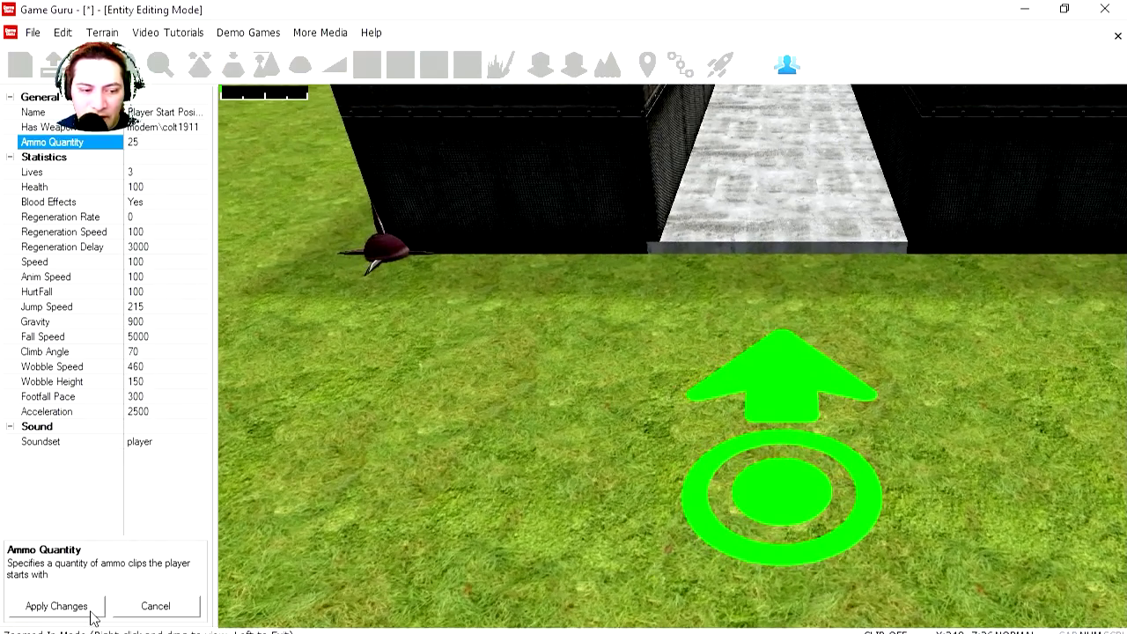
left_click(93, 609)
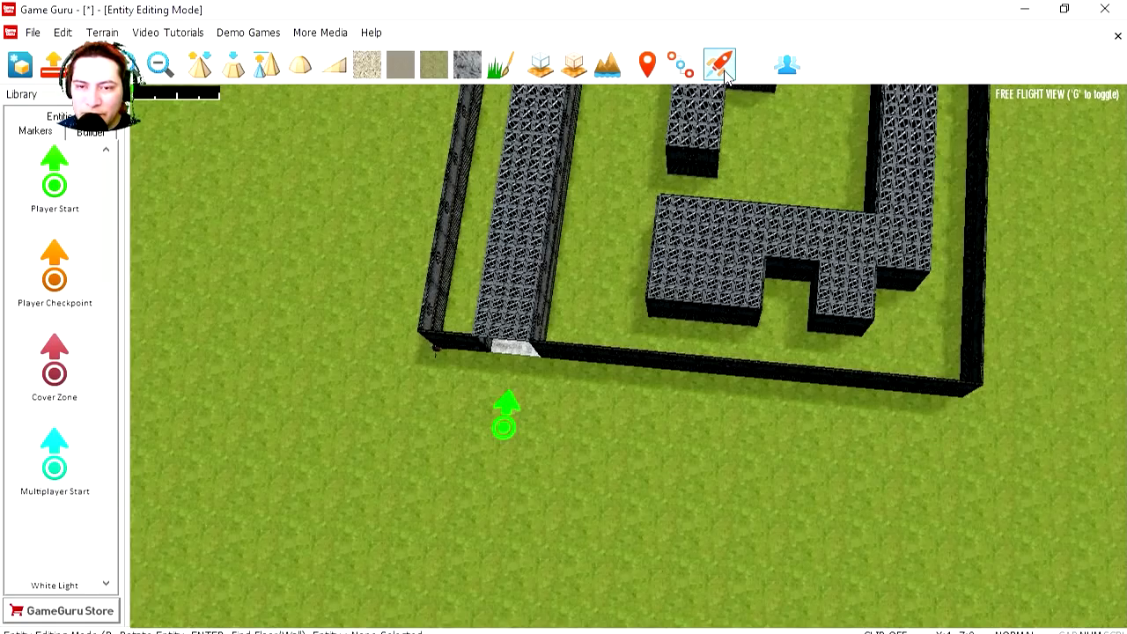
left_click(722, 65)
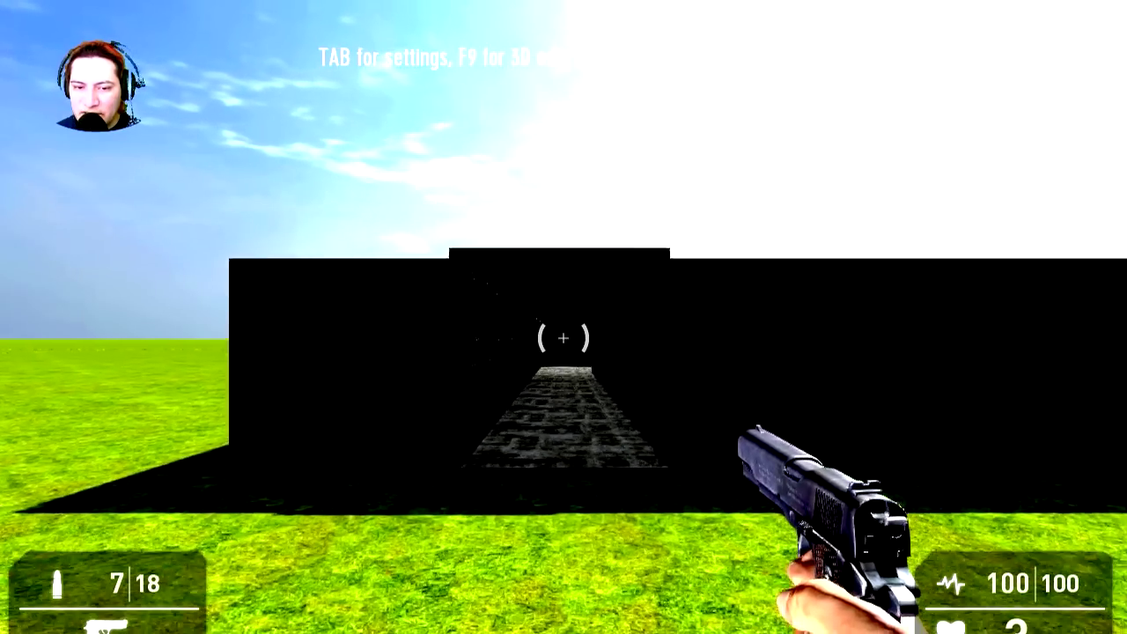
Walk through the dark corridors and railed room into the lit room, then back away.
key("w")
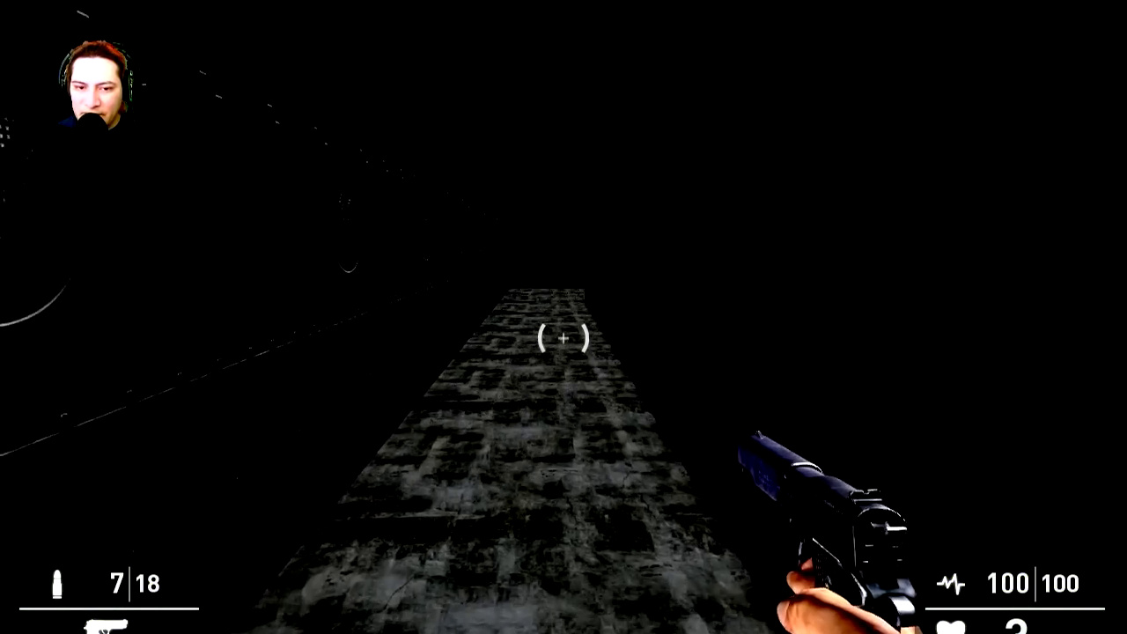
key("w")
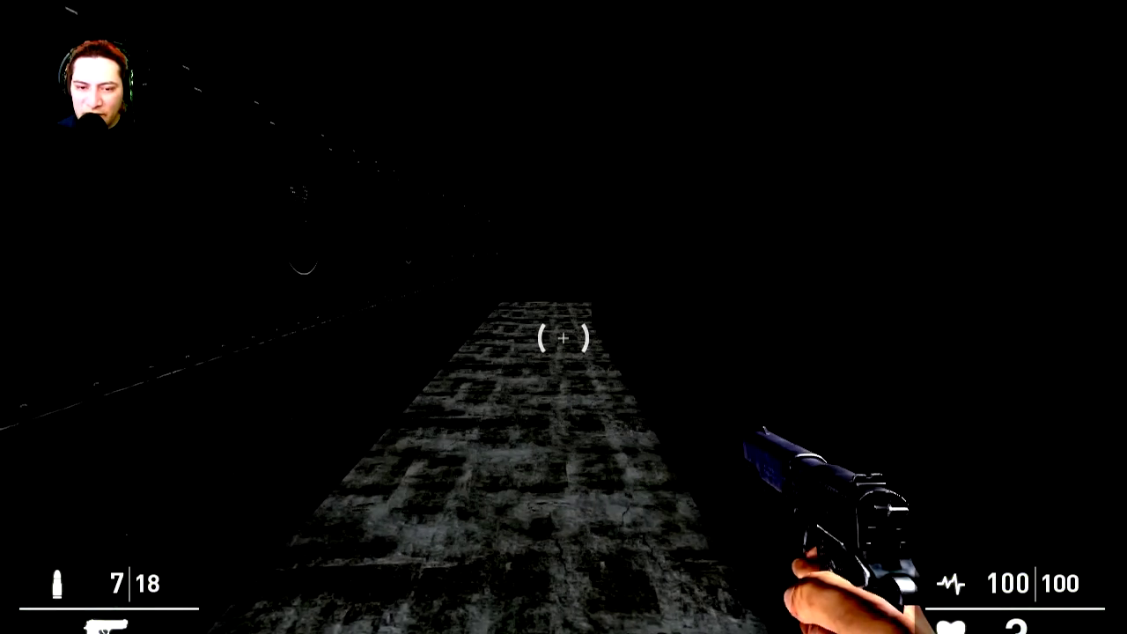
key("w")
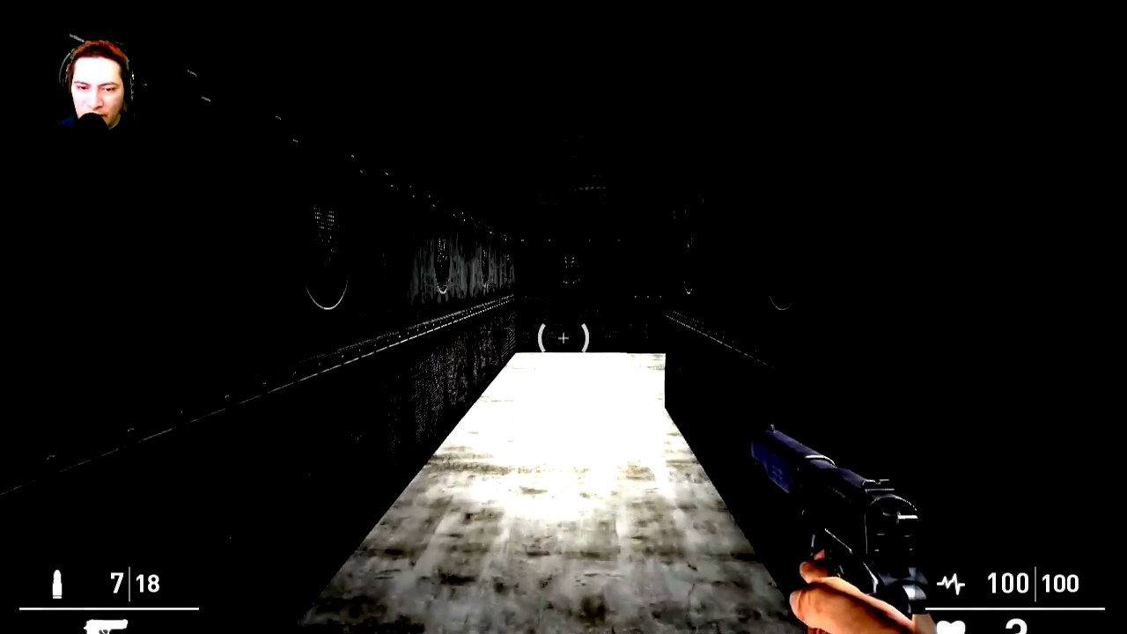
key("w")
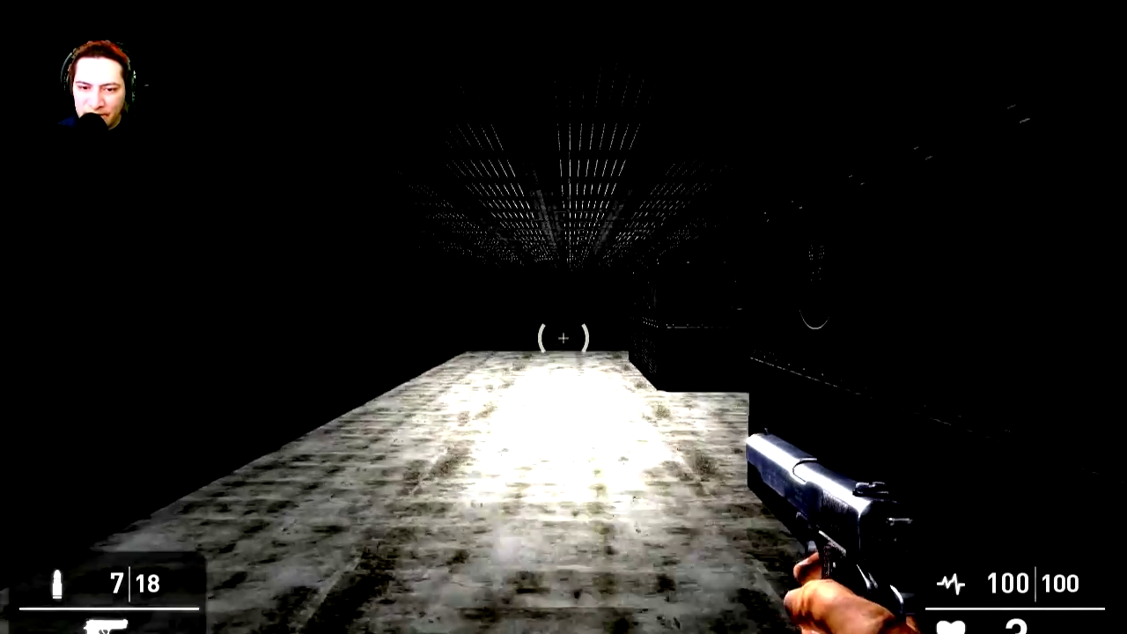
key("w")
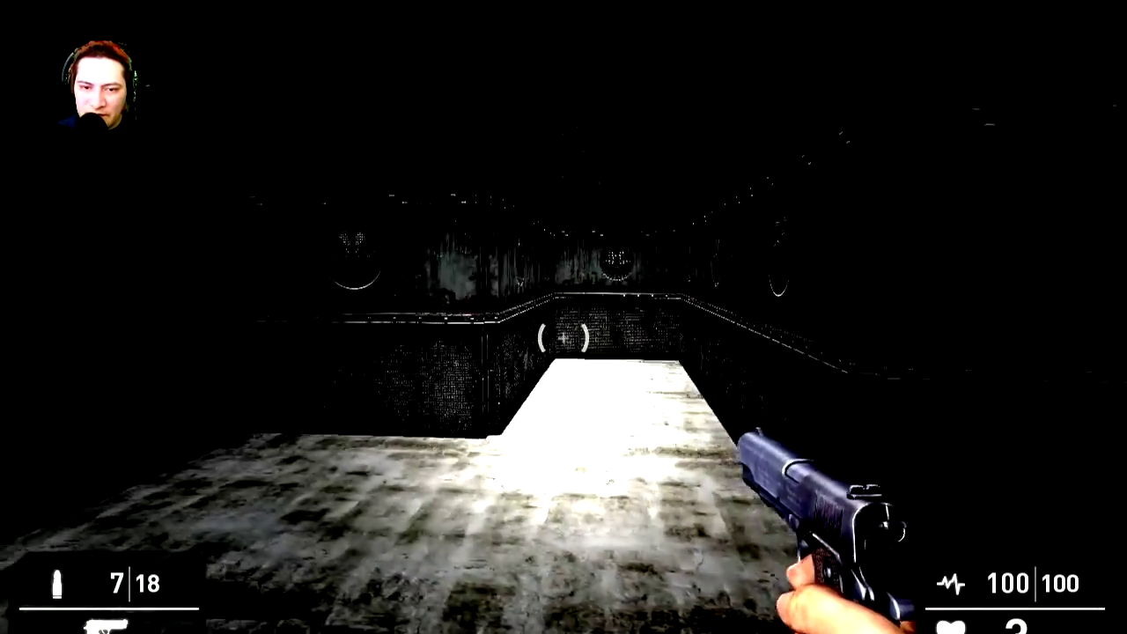
key("w")
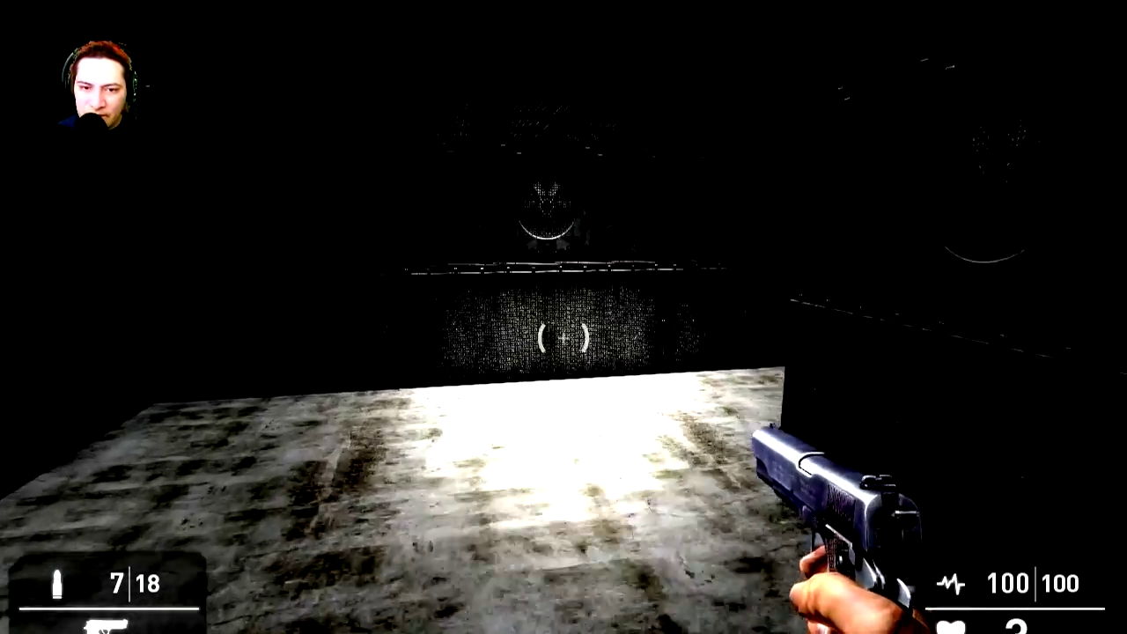
key("w")
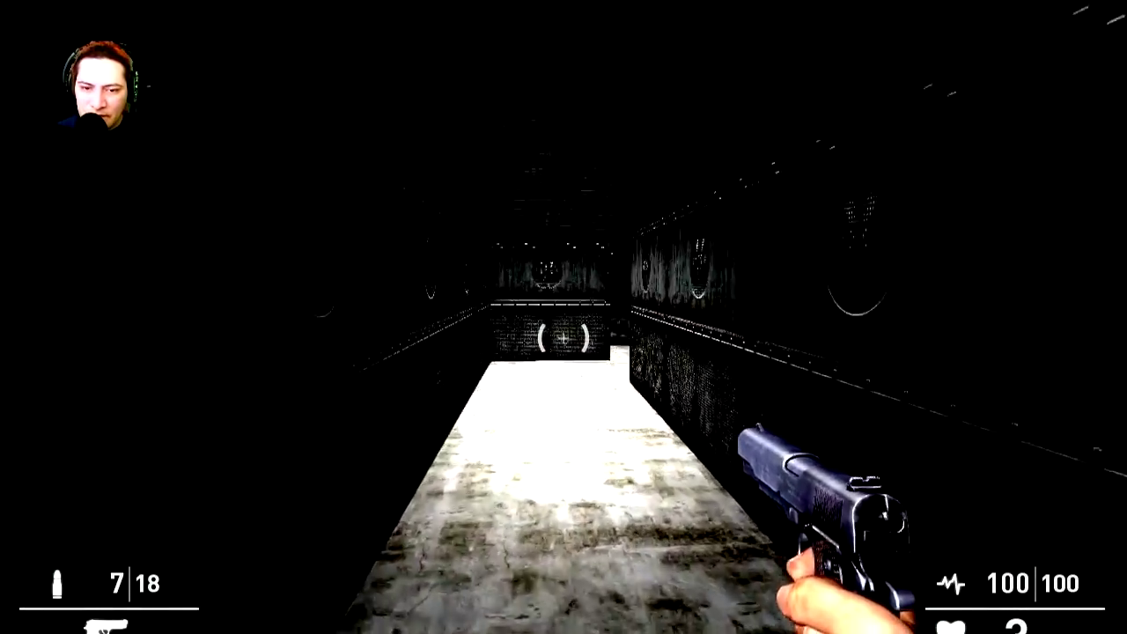
key("w")
key("w")
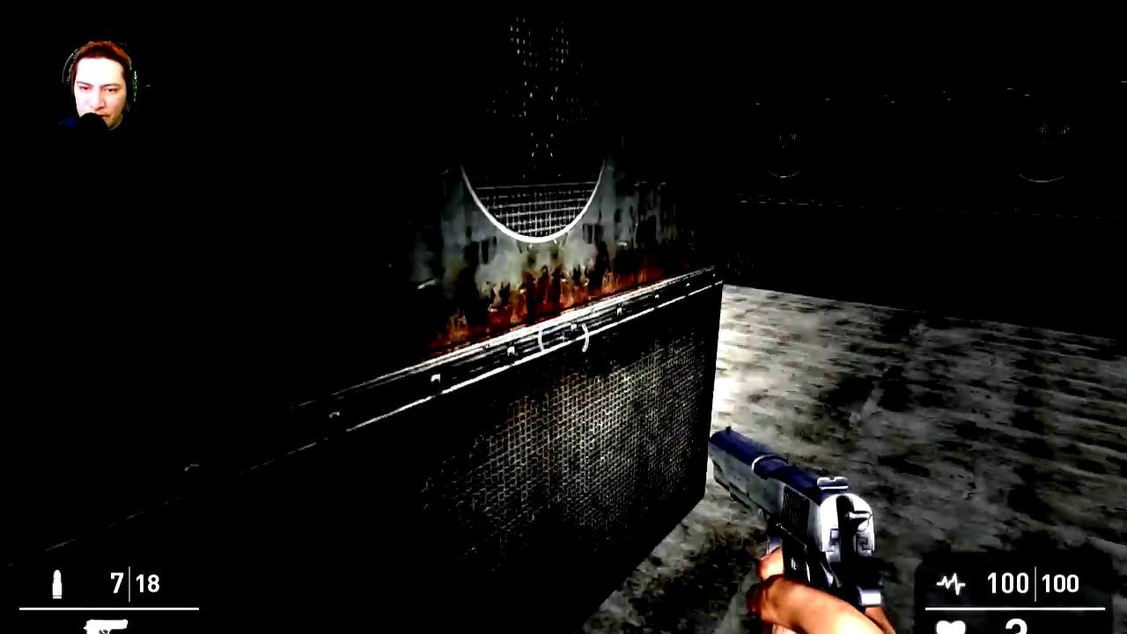
key("w")
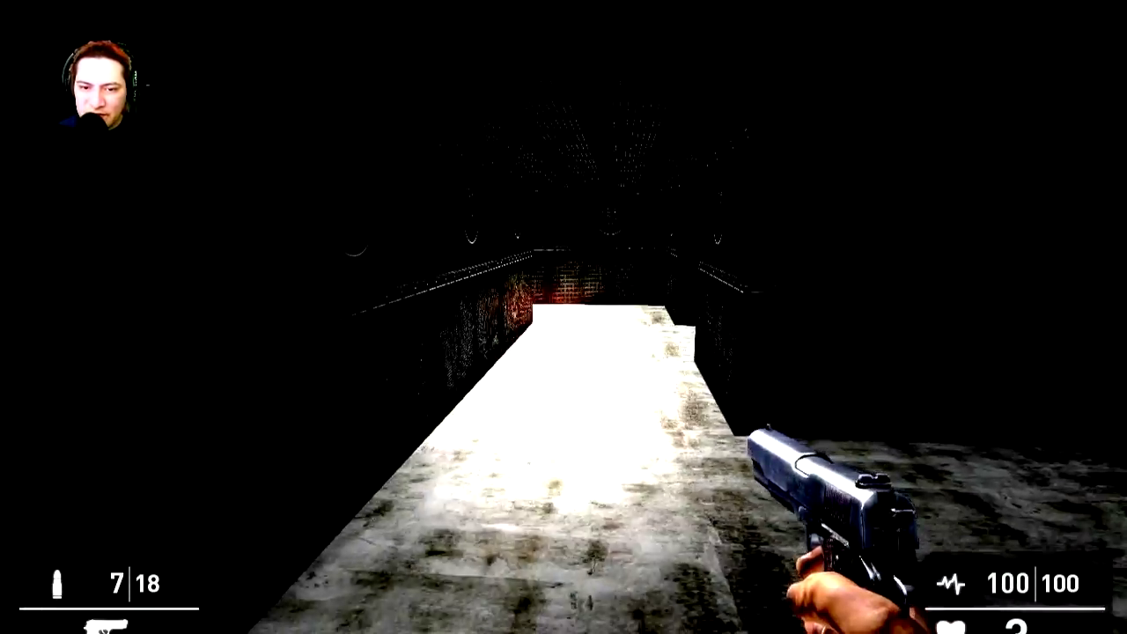
key("w")
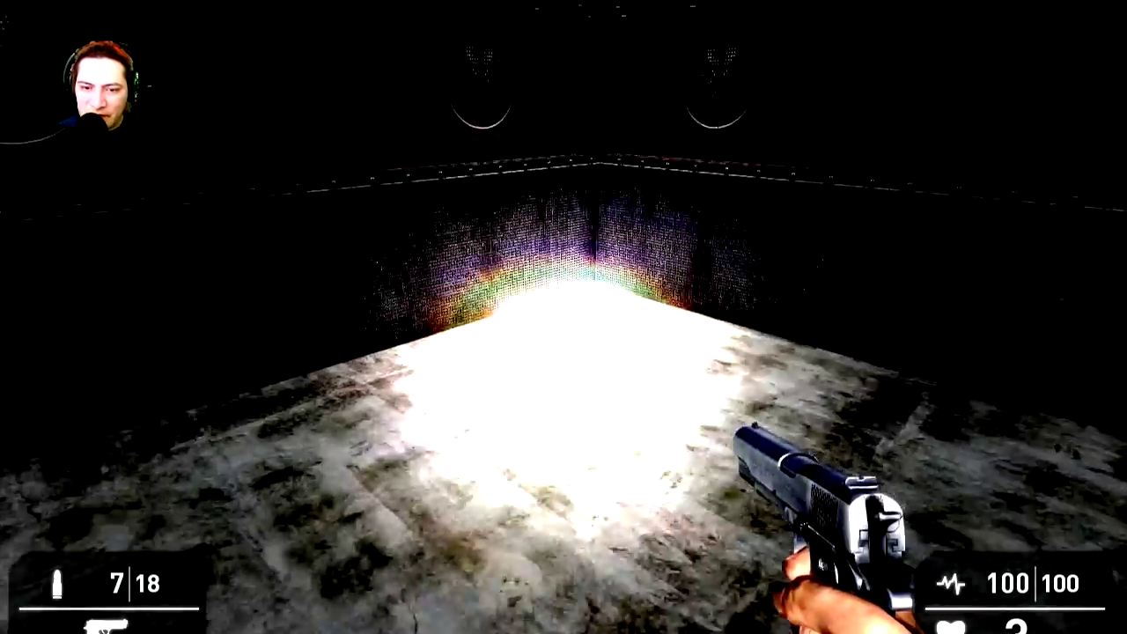
key("s")
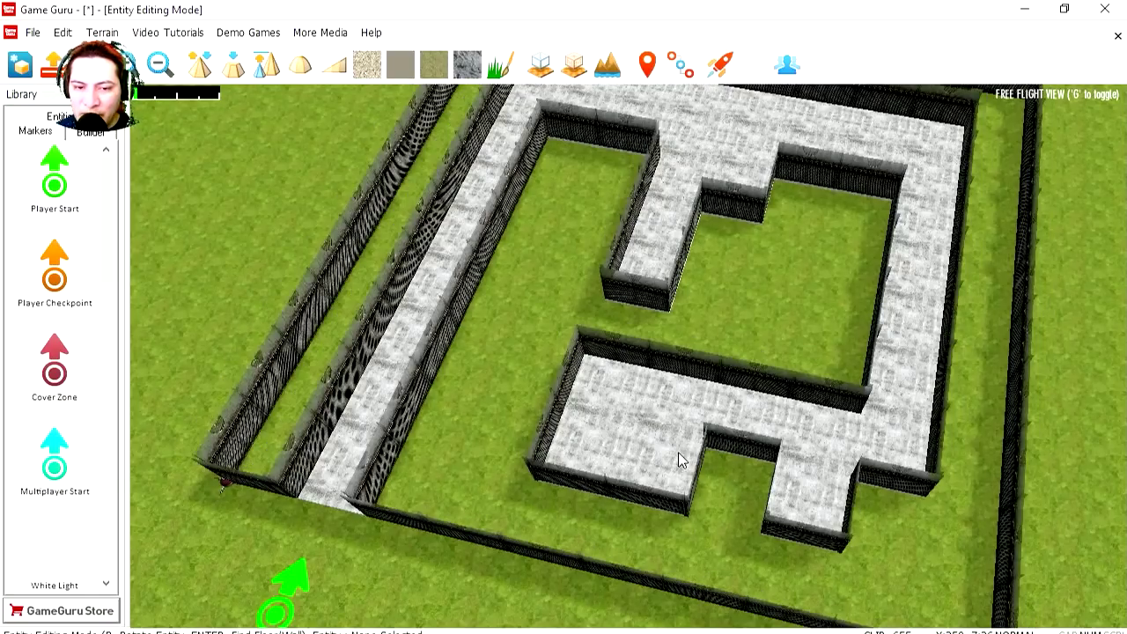
Add the key_iron entity from the Collectables library.
scroll(673, 432, "down", 5)
scroll(672, 432, "up", 6)
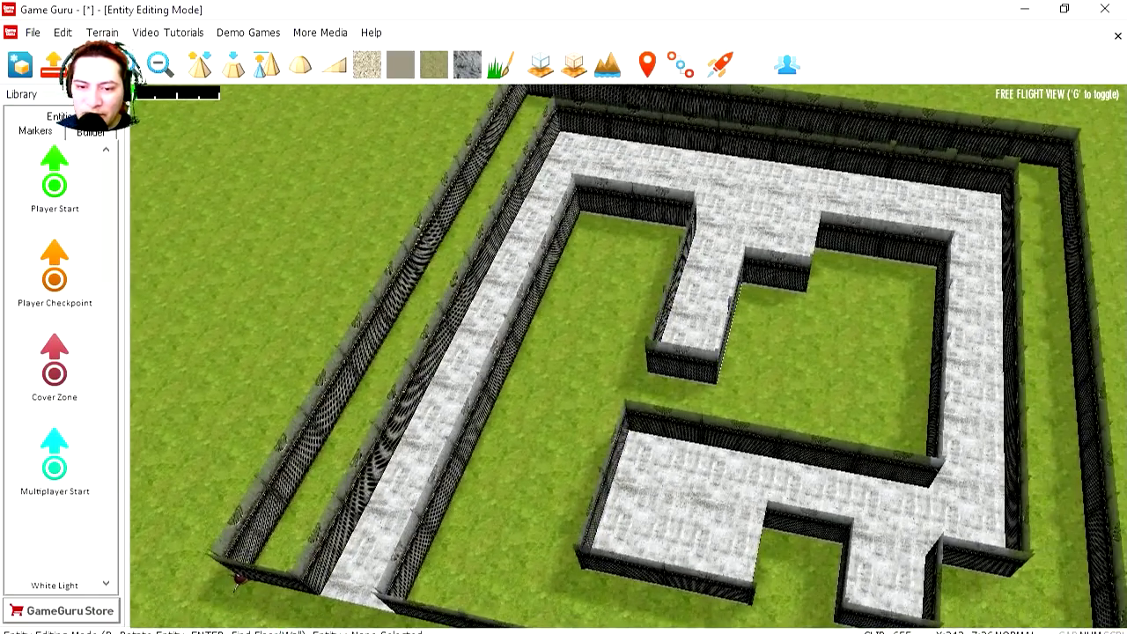
key("w")
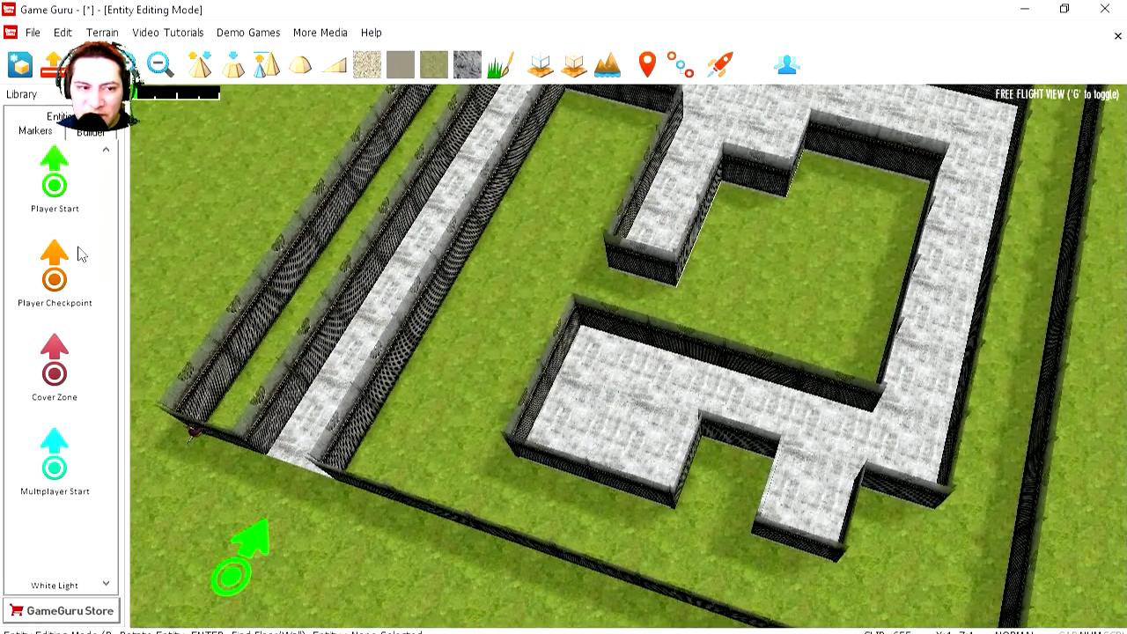
left_click(63, 120)
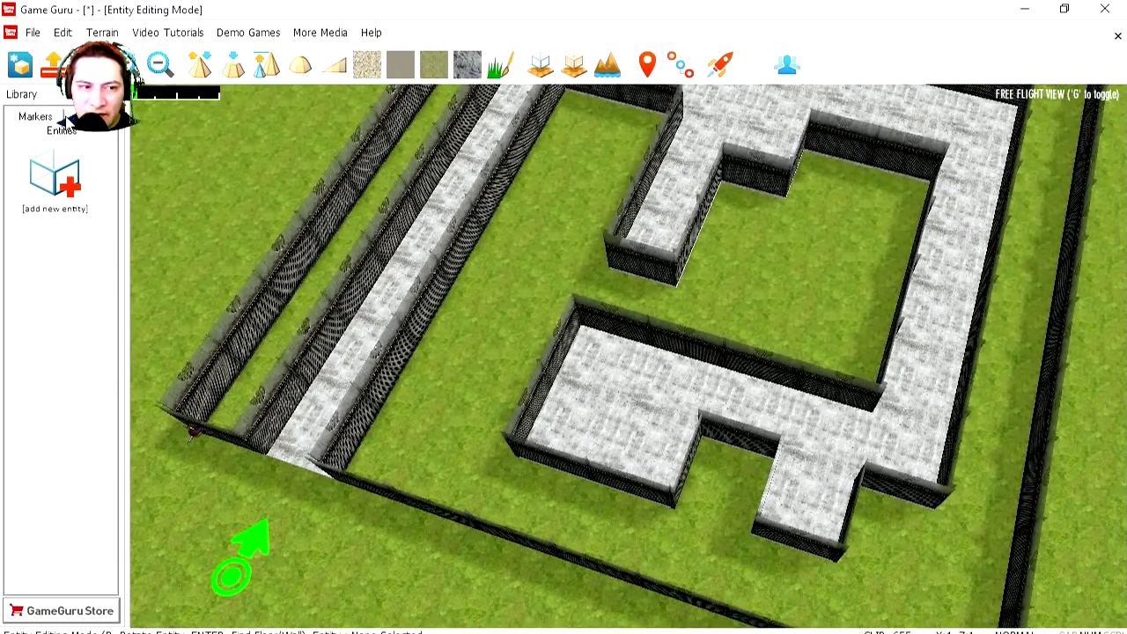
left_click(72, 194)
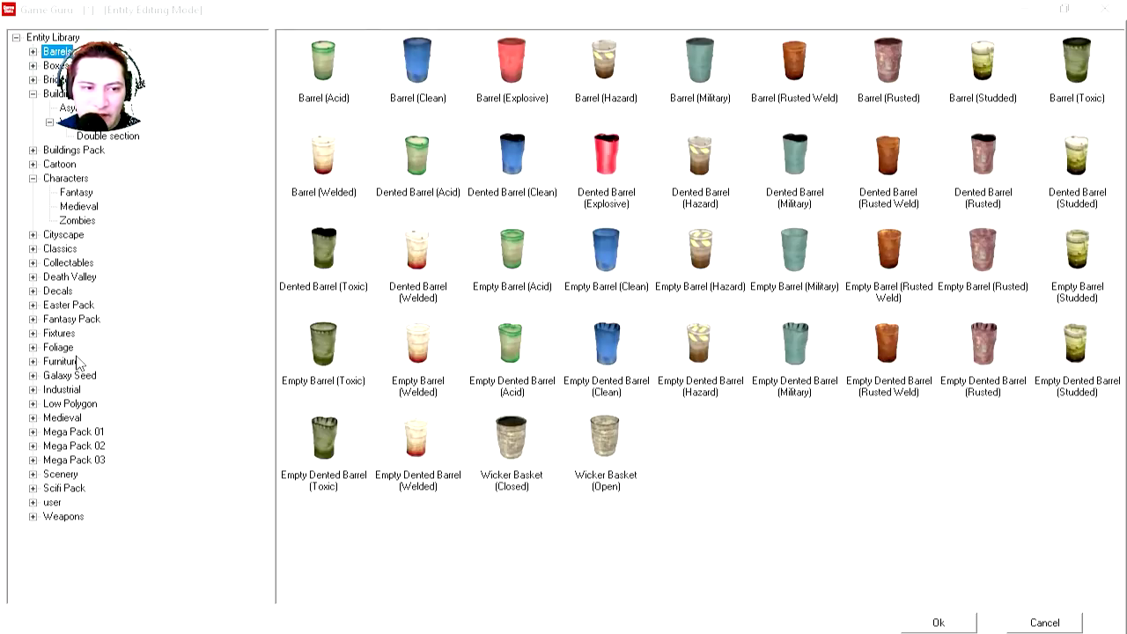
left_click(48, 264)
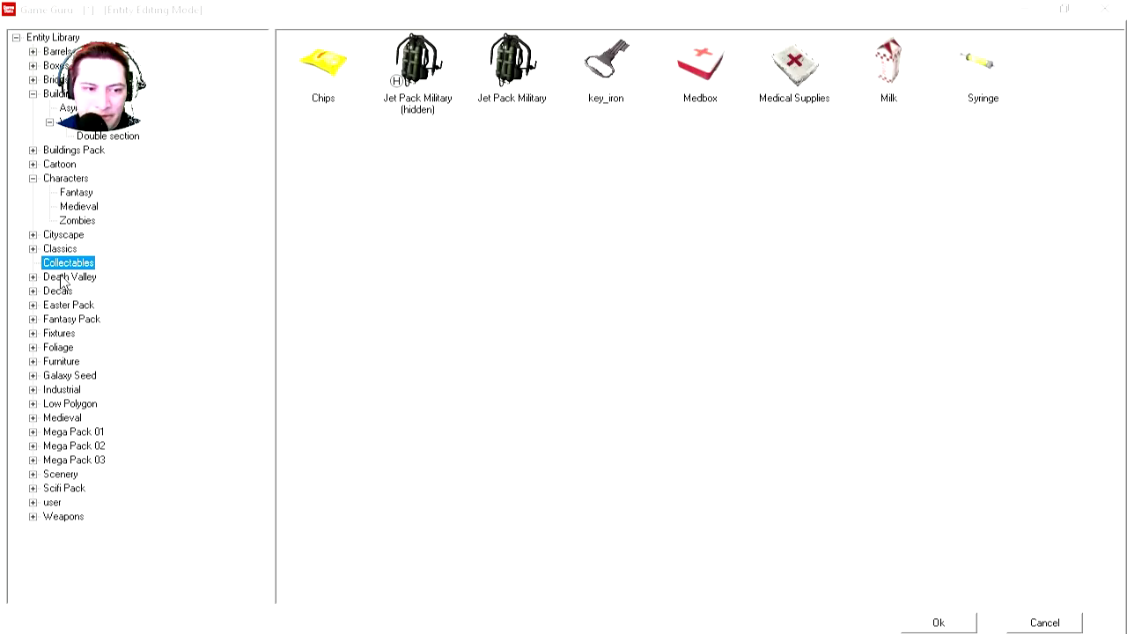
left_click(608, 77)
left_click(939, 622)
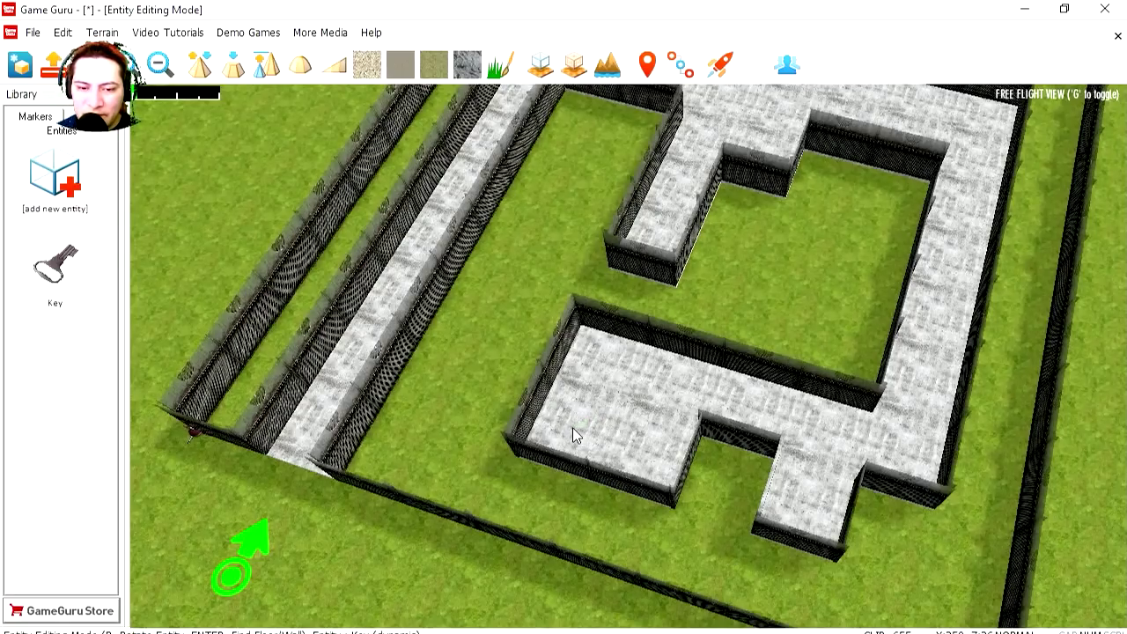
Add the Alien Pod from Scifi Pack scenery and place it in a maze room.
scroll(568, 429, "up", 3)
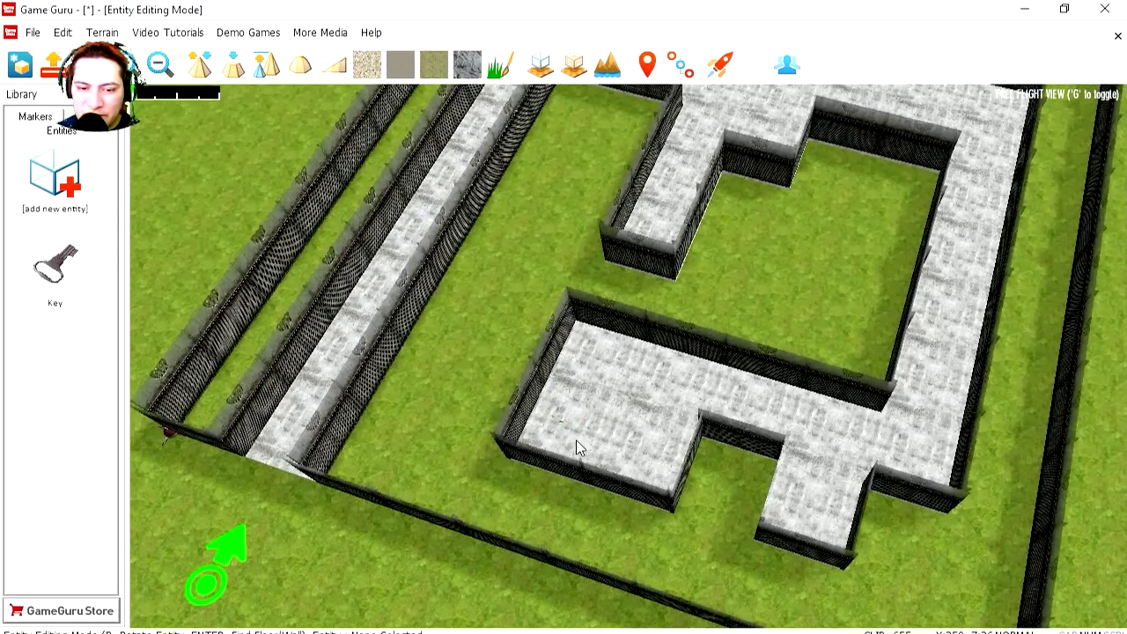
scroll(568, 428, "down", 2)
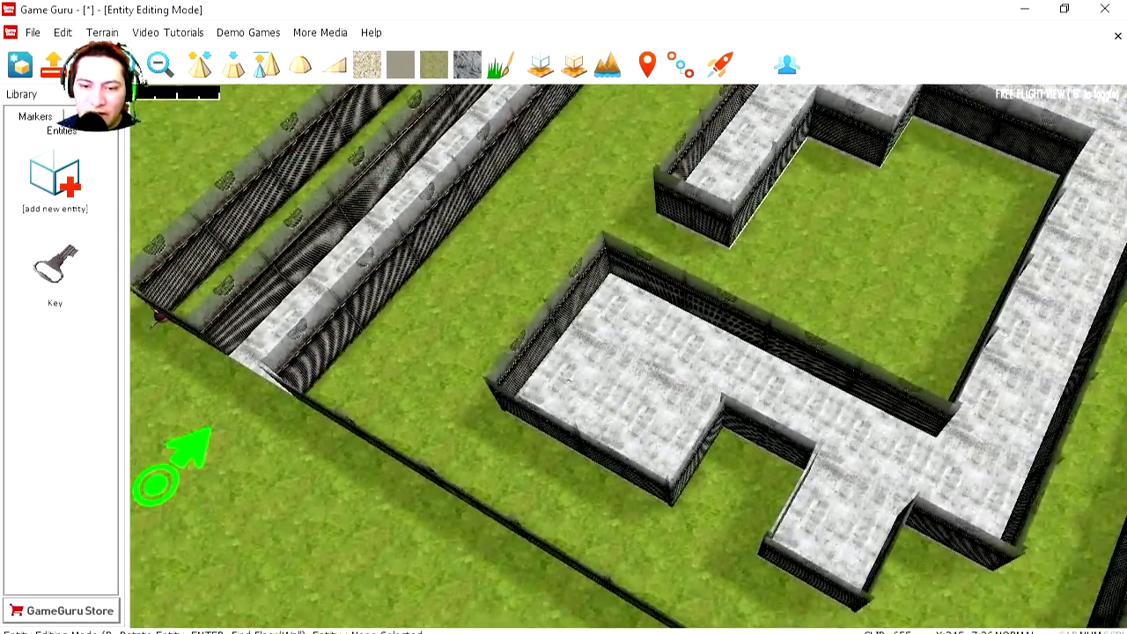
left_click(64, 188)
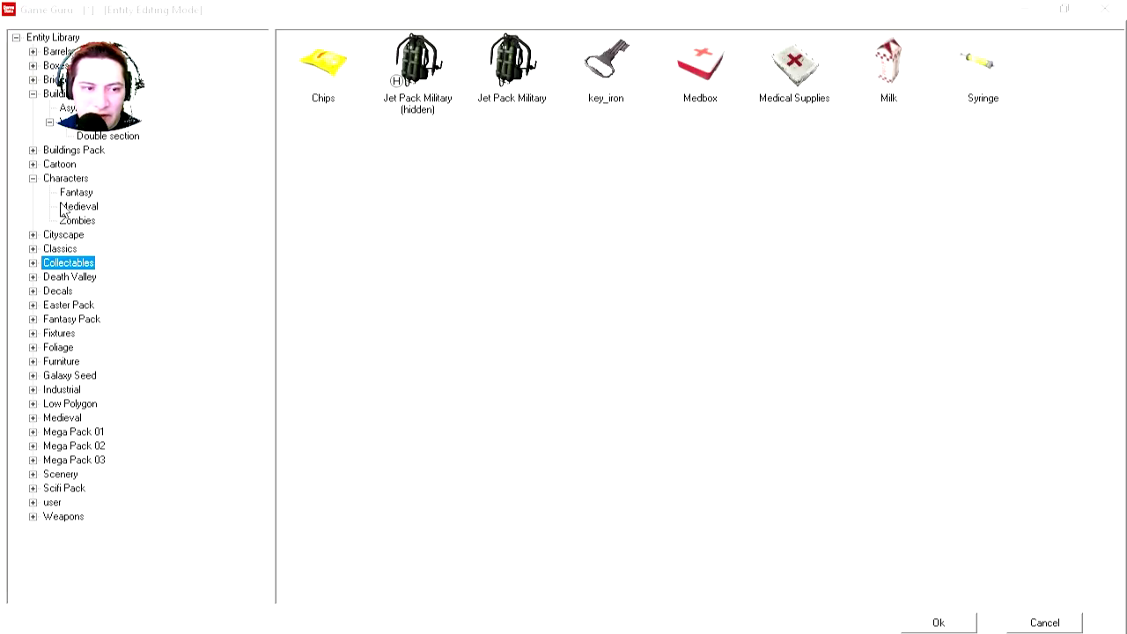
left_click(64, 488)
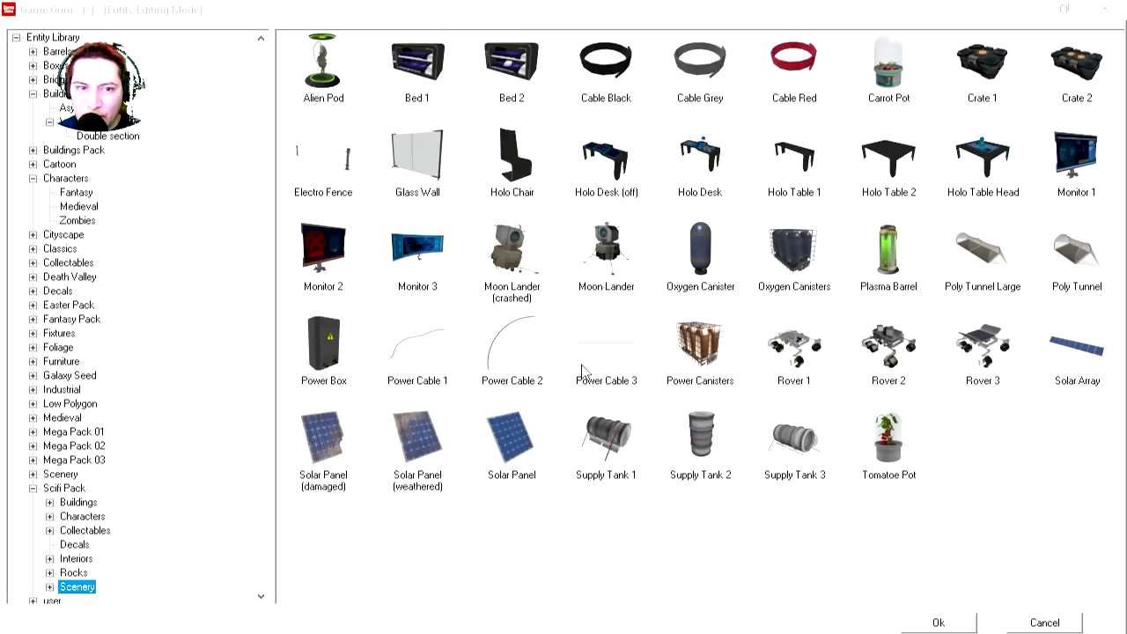
left_click(324, 63)
left_click(926, 624)
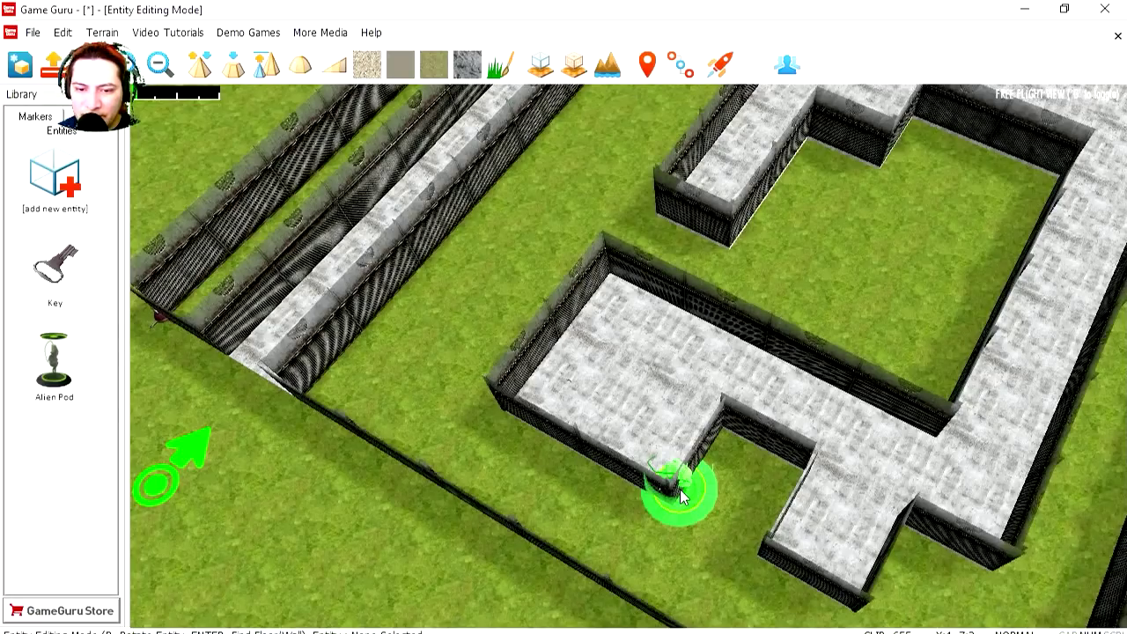
left_click(620, 314)
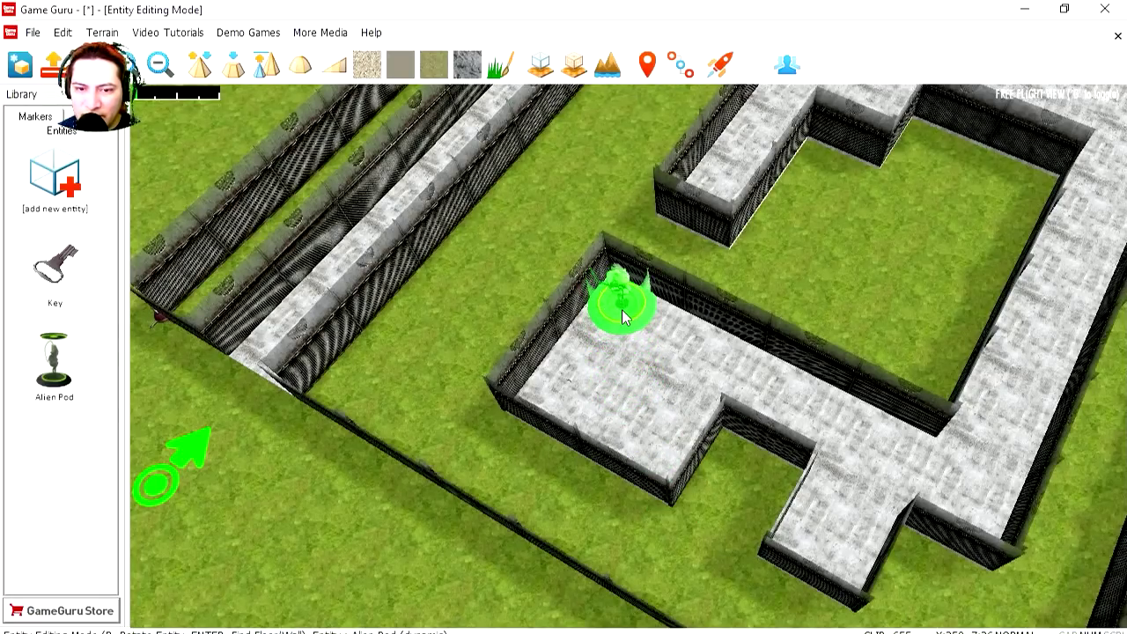
Add a rotated Power Box and place two of them beside the alien pod.
left_click(55, 180)
left_click(335, 357)
left_click(938, 623)
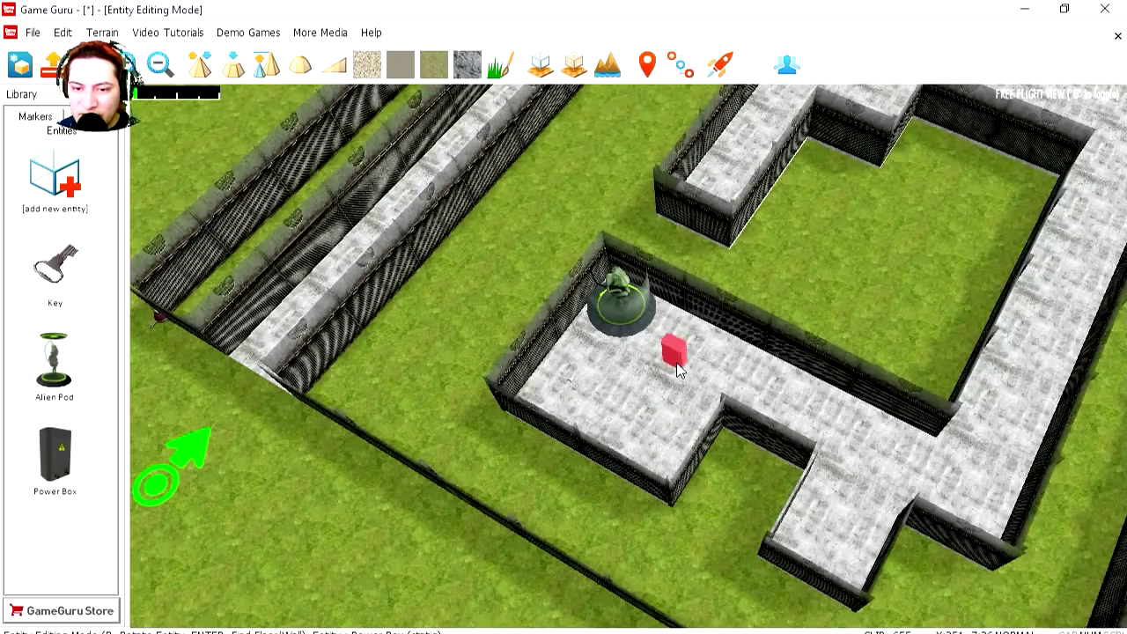
scroll(280, 197, "up", 6)
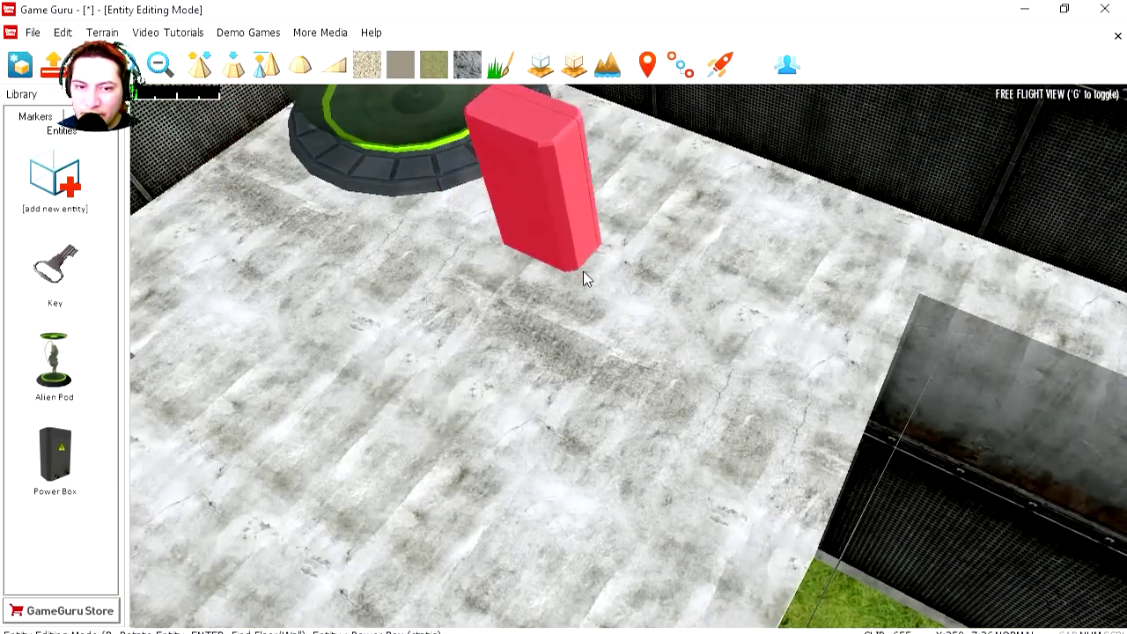
key("r")
key("r")
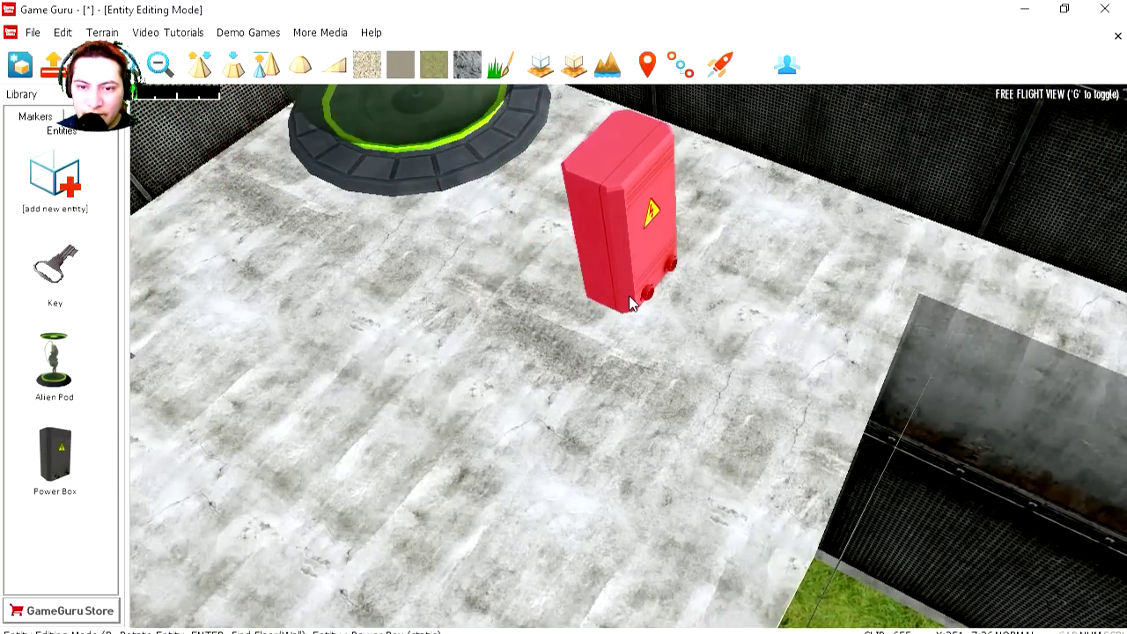
scroll(328, 310, "down", 5)
scroll(334, 312, "up", 1)
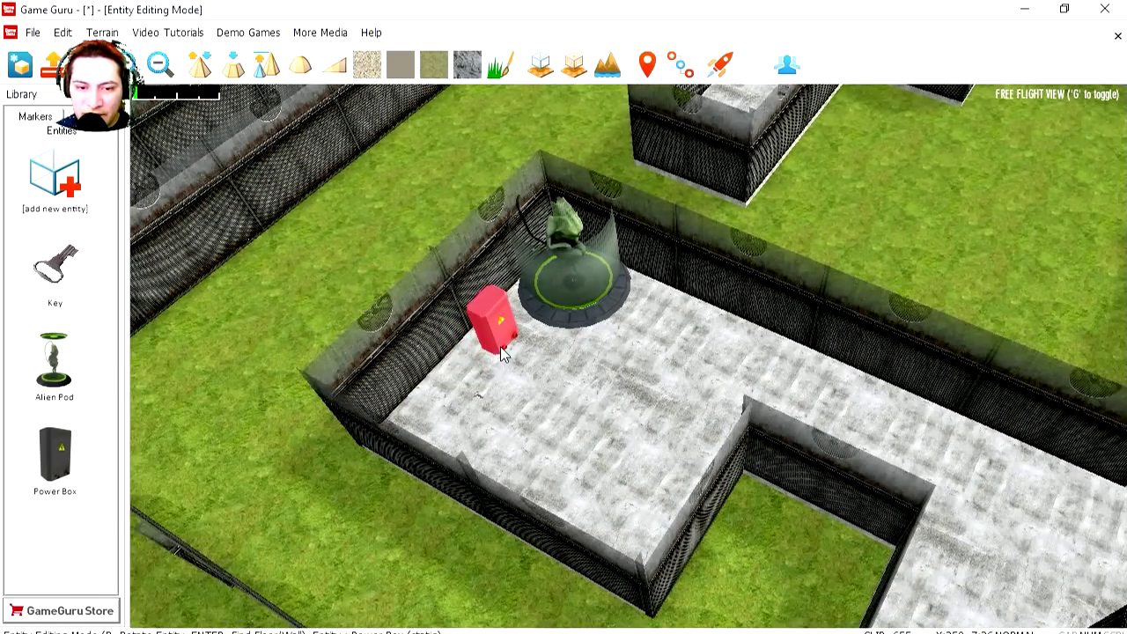
left_click(500, 352)
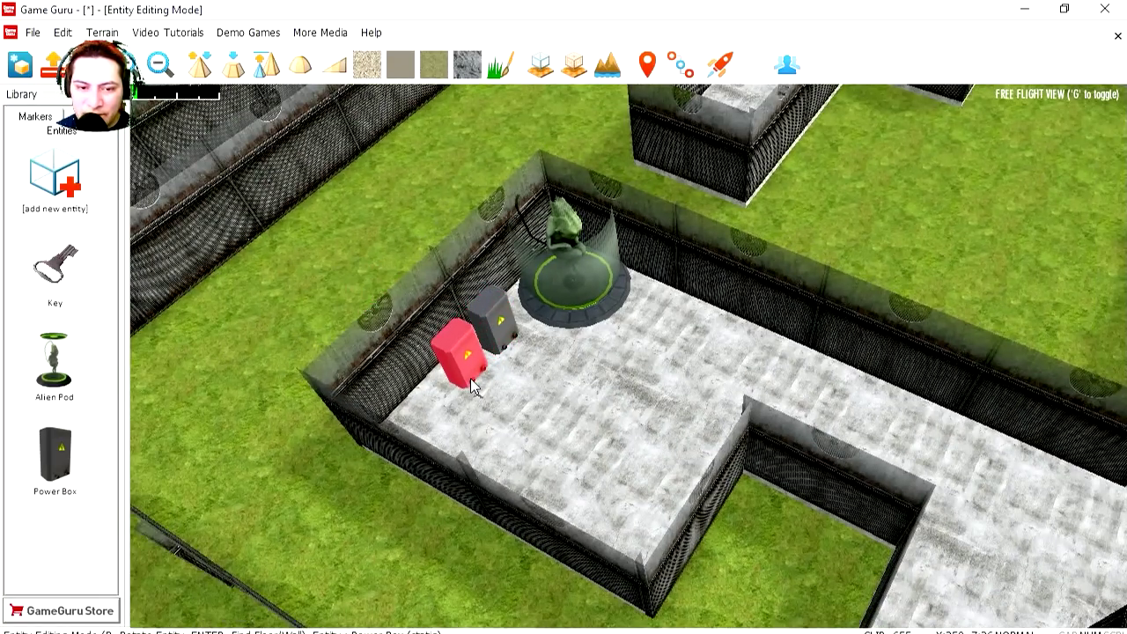
left_click(435, 411)
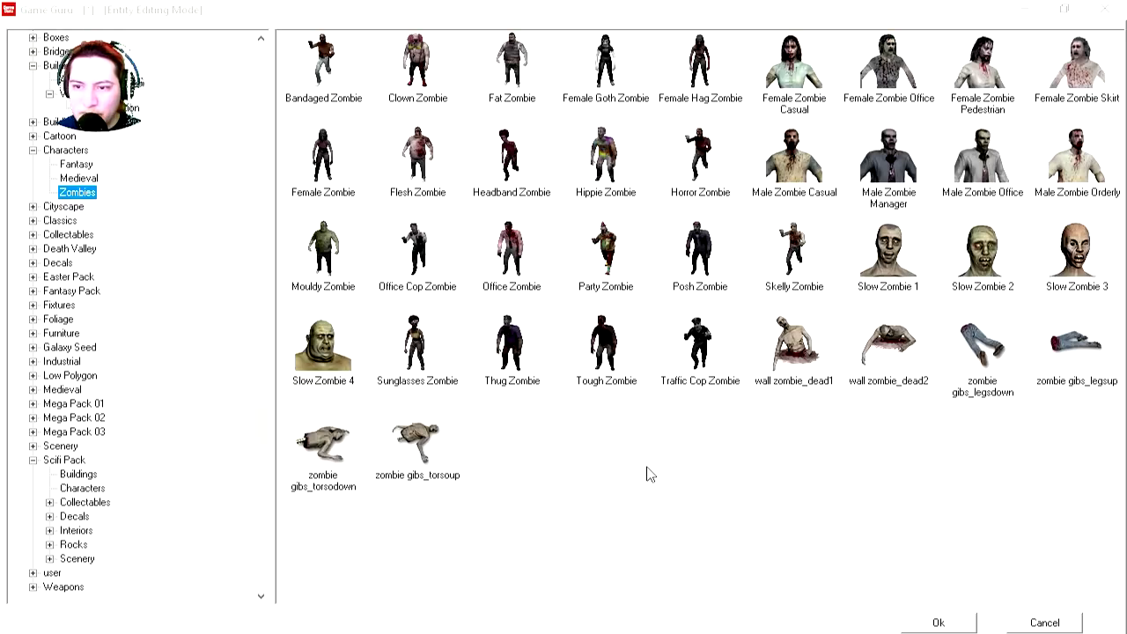
Add the Office Zombie and Horror Zombie to the level from the library.
left_click(519, 278)
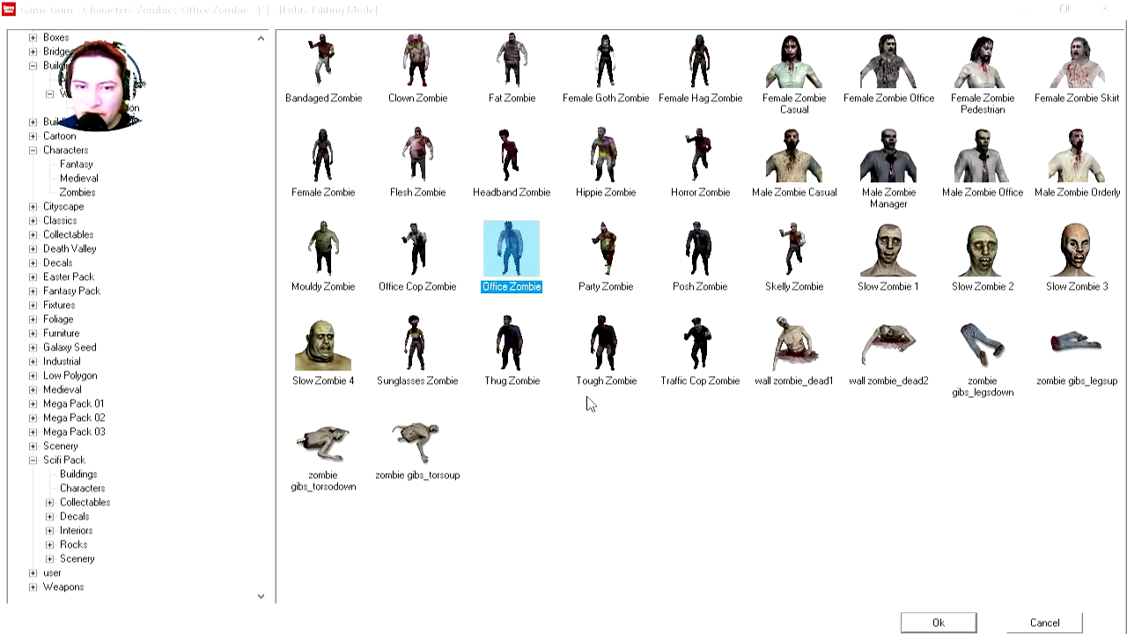
key("Return")
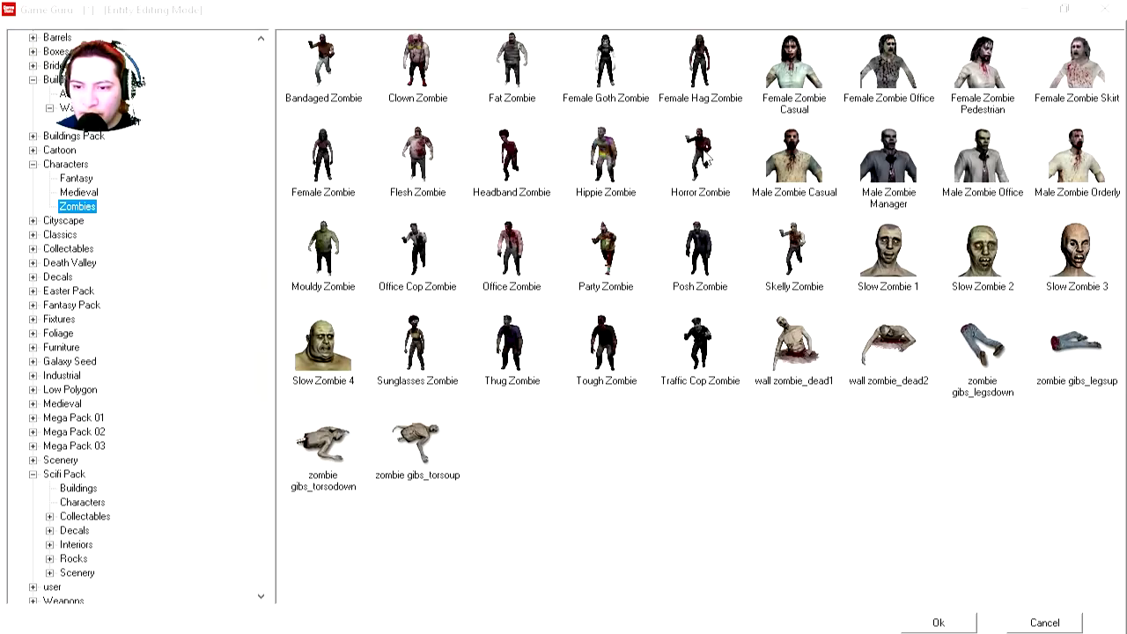
left_click(700, 156)
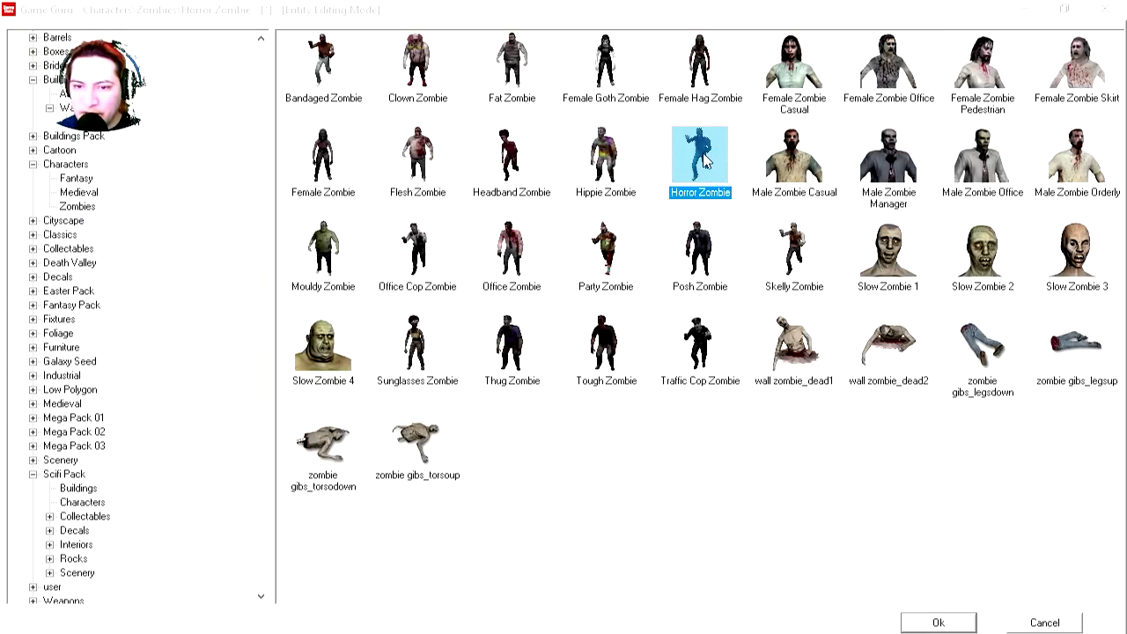
left_click(951, 620)
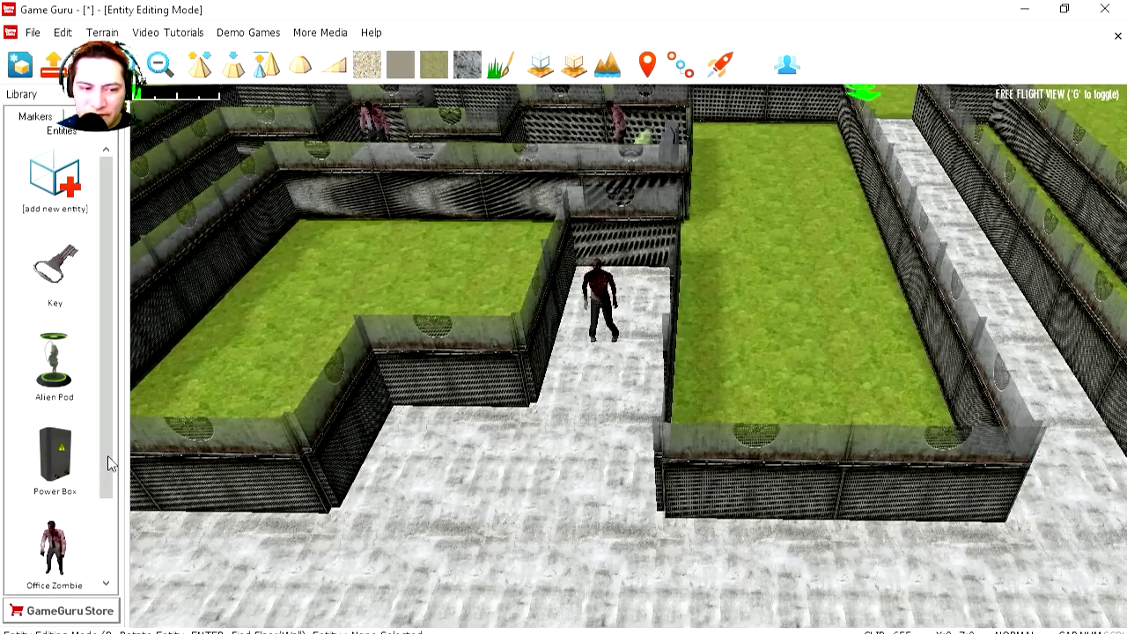
Place the Horror Zombie in the left corridor and another zombie elsewhere in the maze.
scroll(107, 455, "down", 2)
left_click(79, 540)
scroll(524, 298, "down", 5)
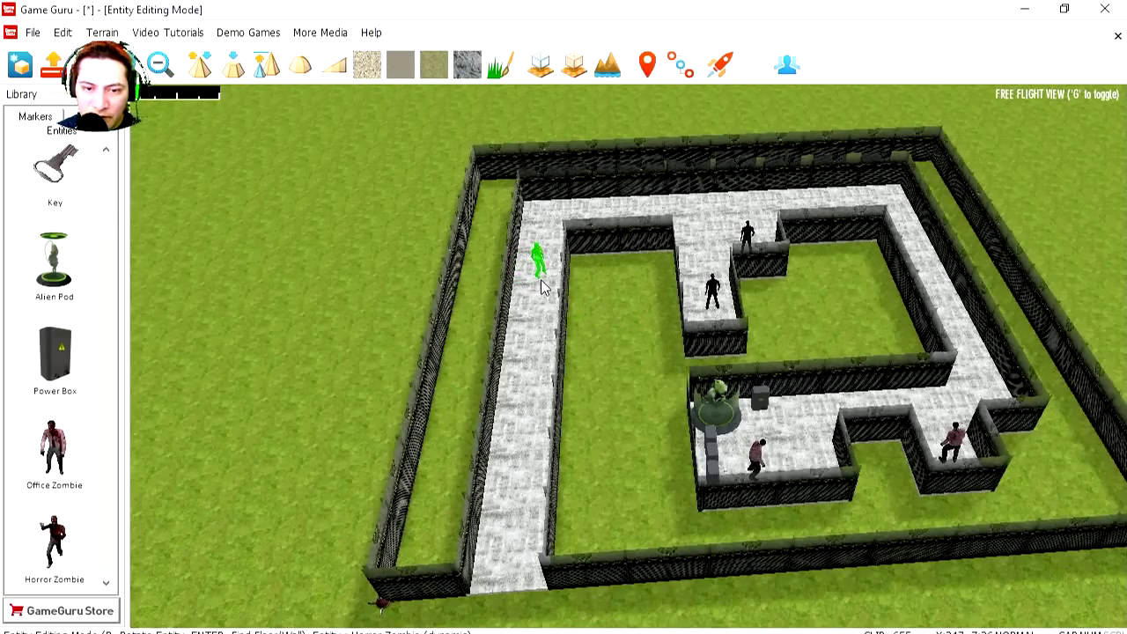
left_click(542, 287)
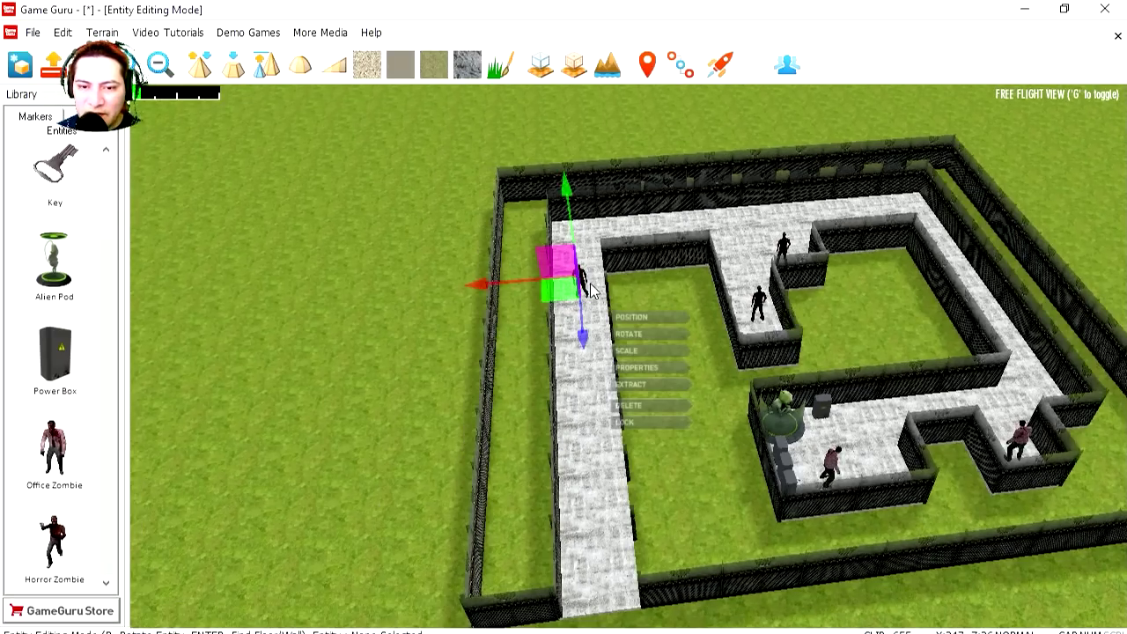
left_click(648, 372)
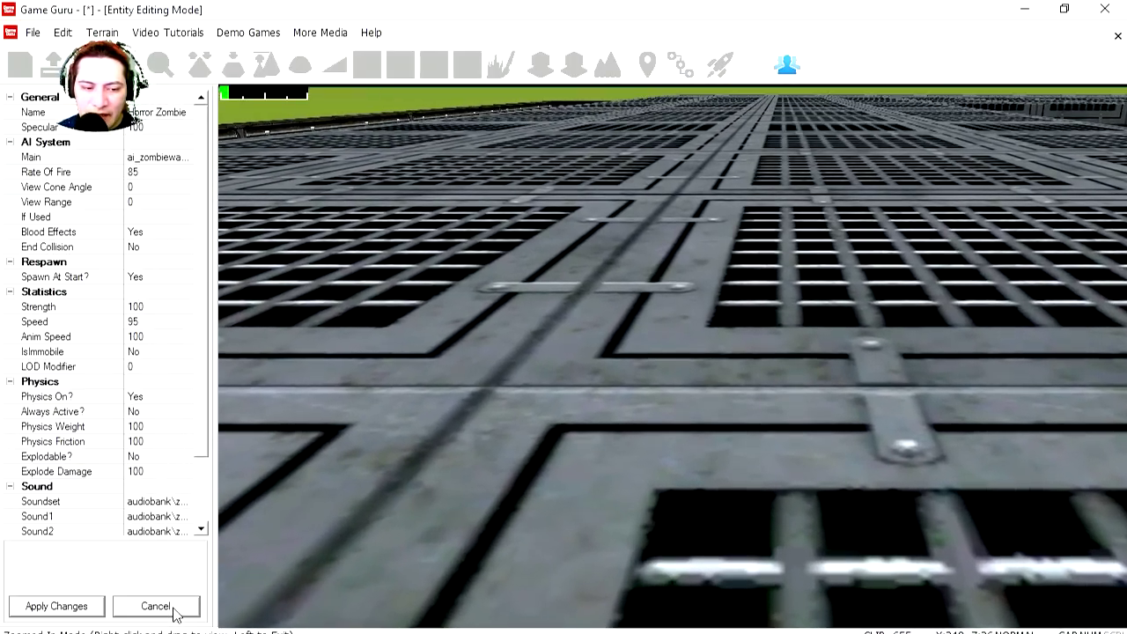
left_click(160, 607)
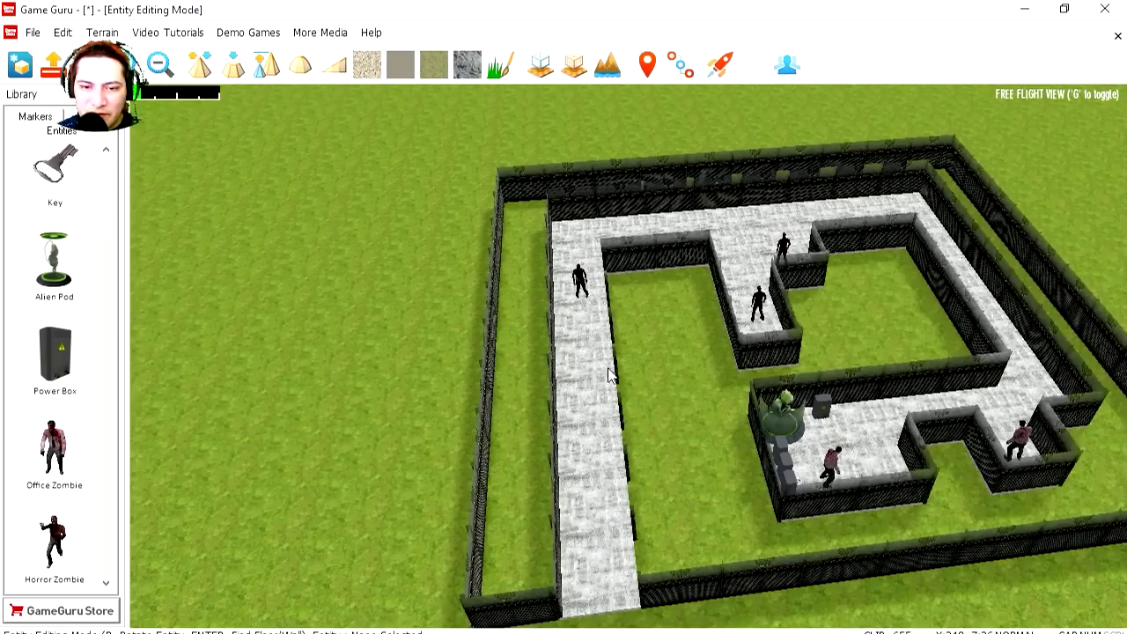
left_click(581, 279)
scroll(783, 167, "down", 3)
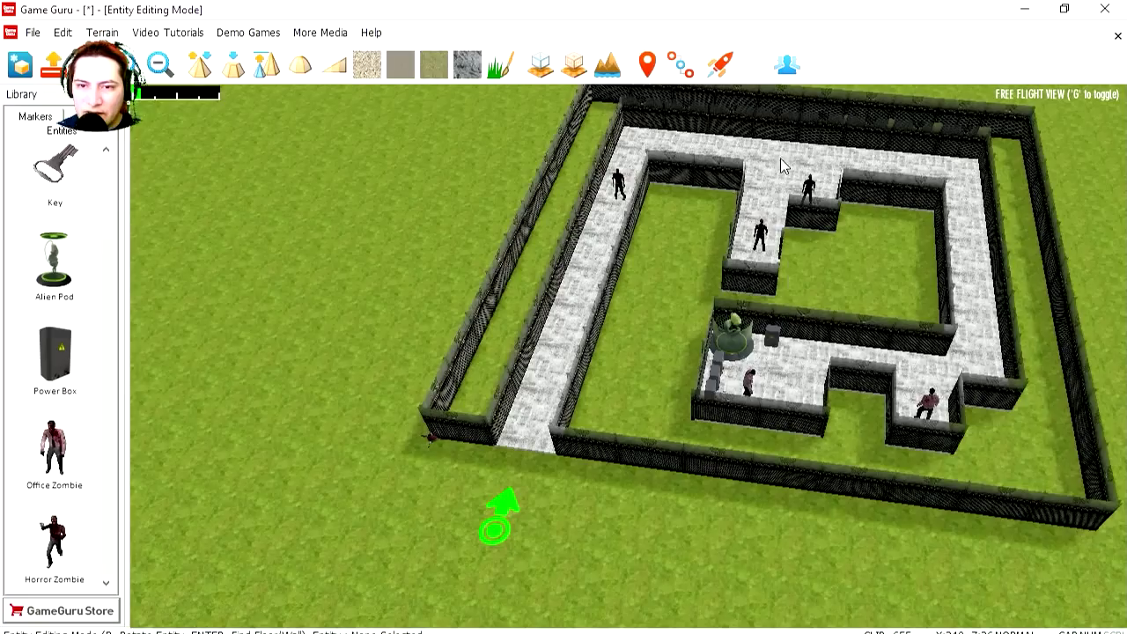
left_click(720, 65)
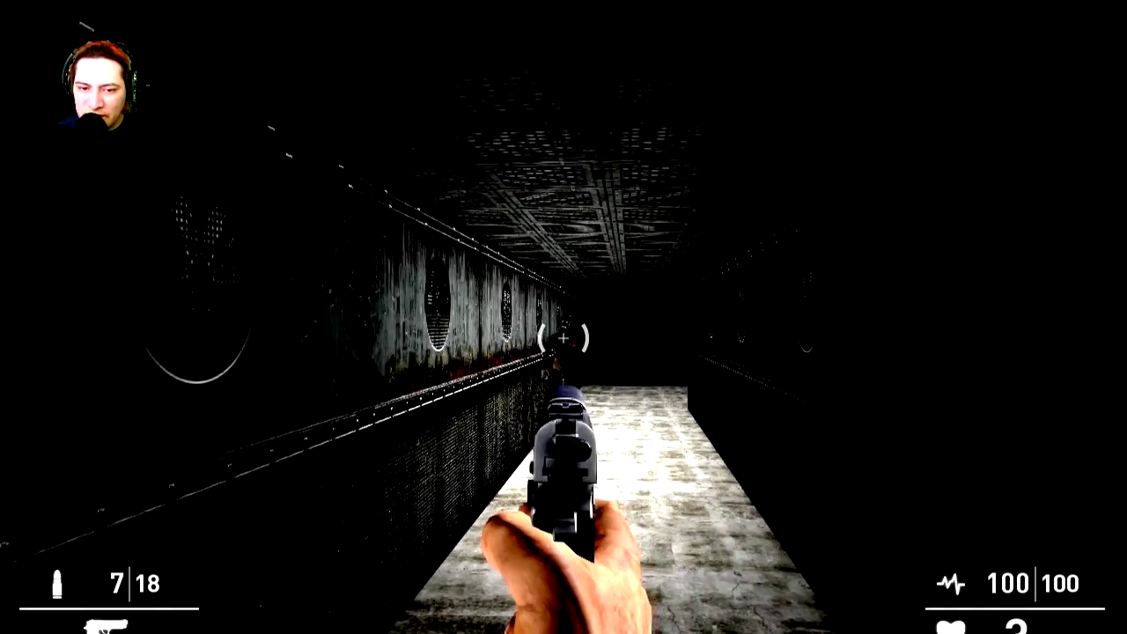
Shoot down the zombies in the first corridors, reloading the pistol between kills.
left_click(563, 337)
left_click(564, 337)
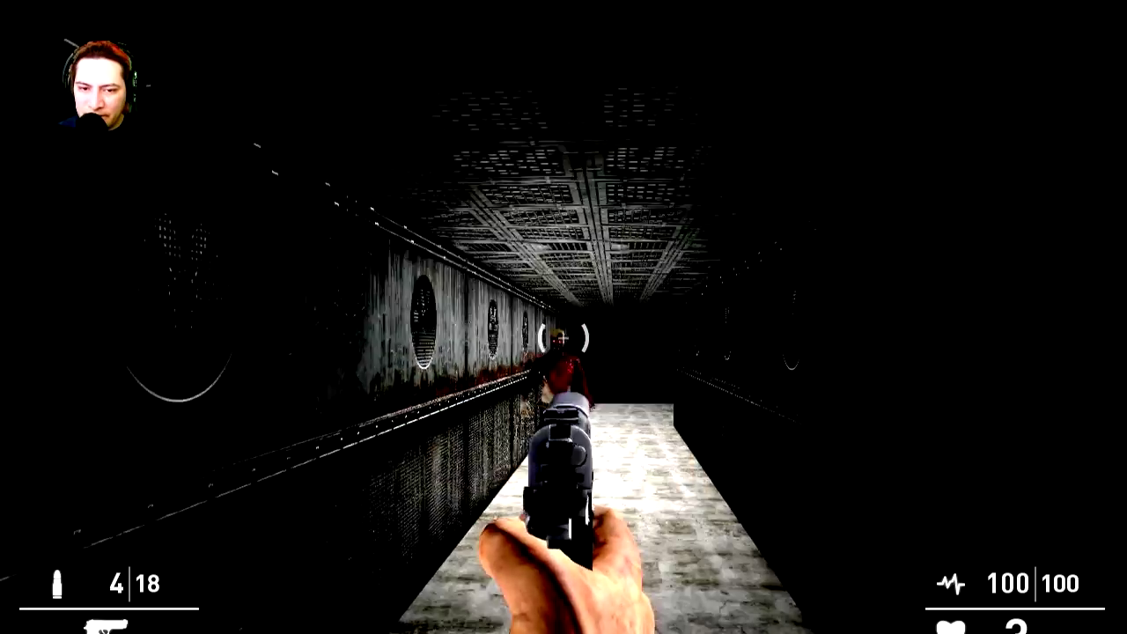
key("r")
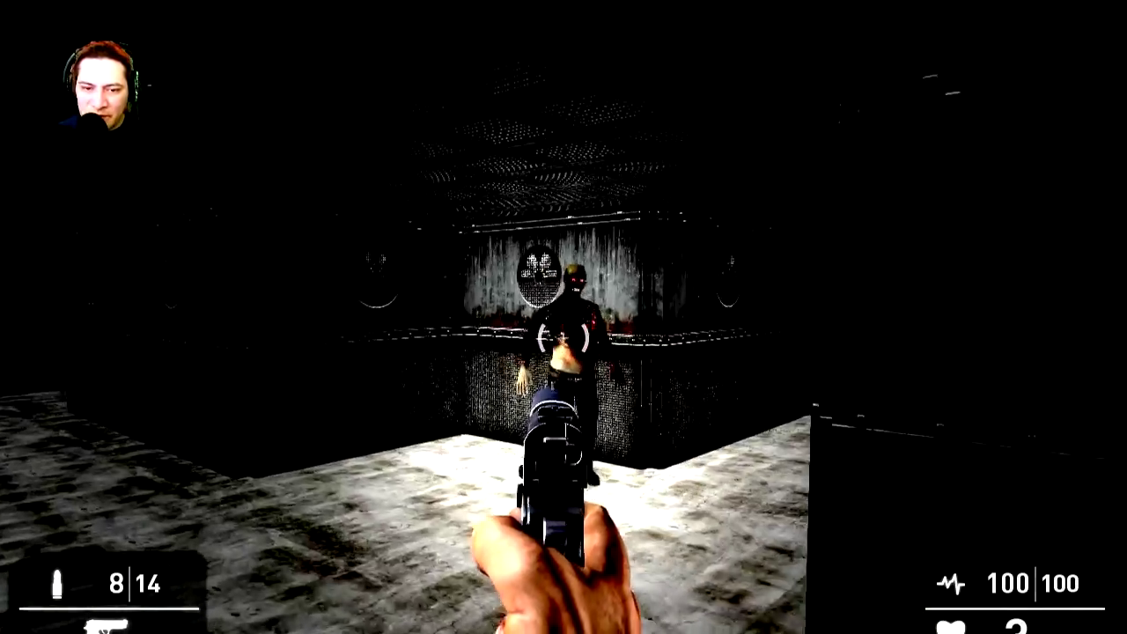
left_click(563, 337)
left_click(564, 337)
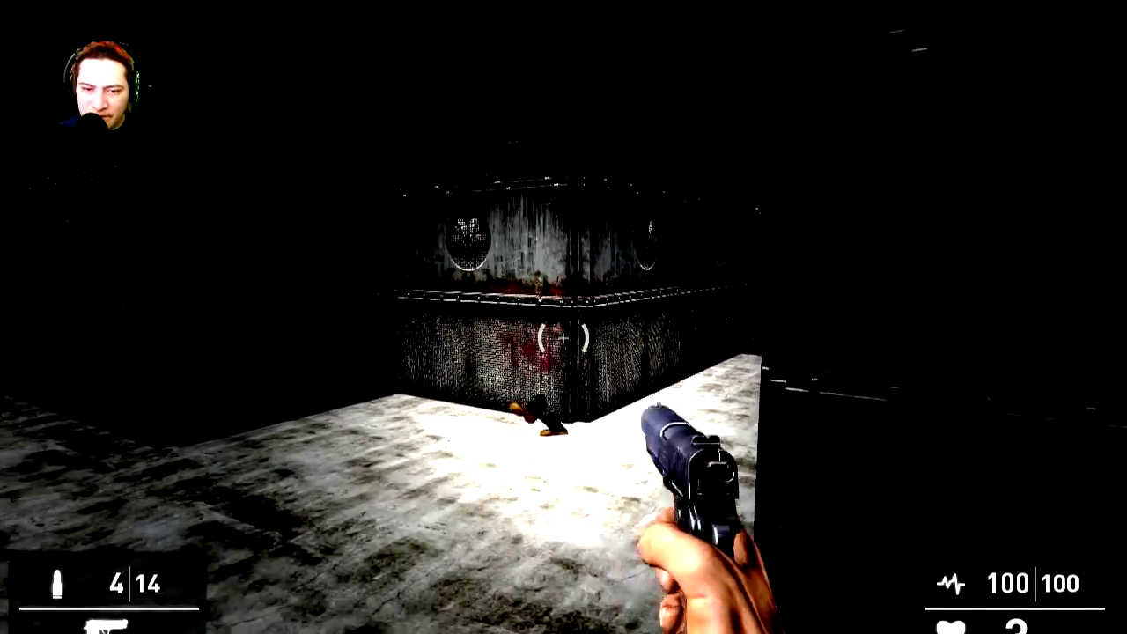
key("r")
left_click(563, 337)
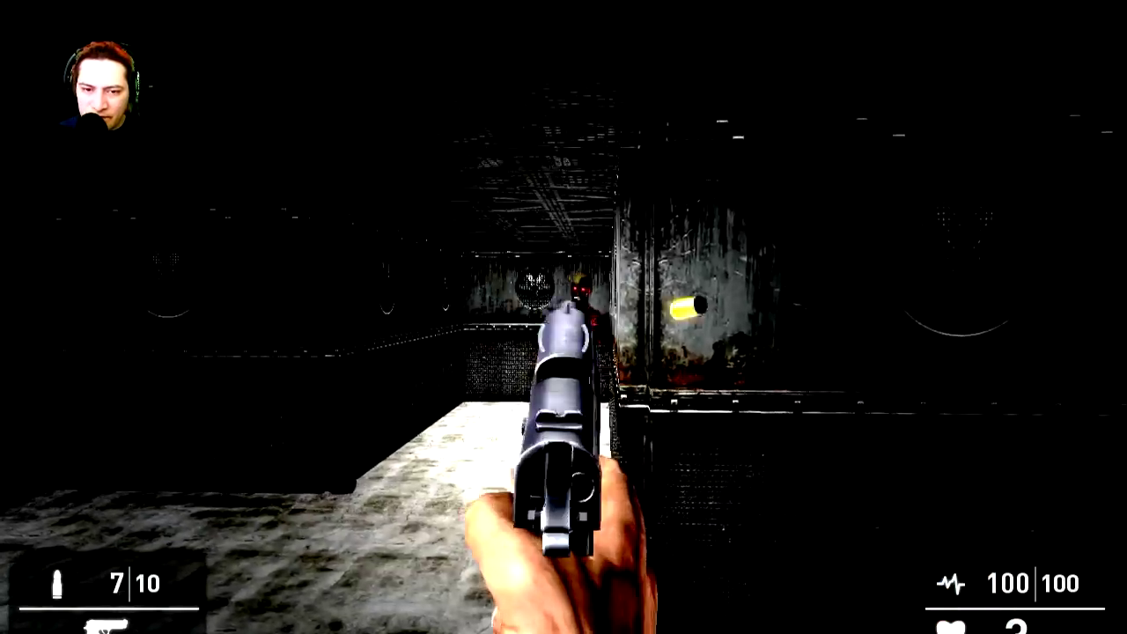
left_click(564, 337)
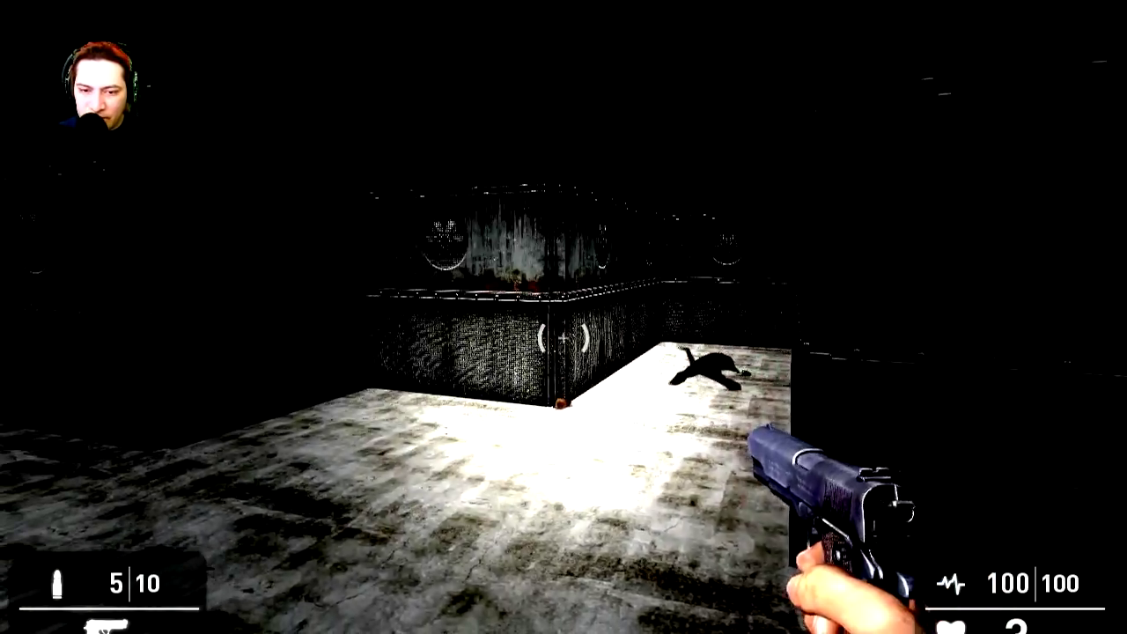
key("r")
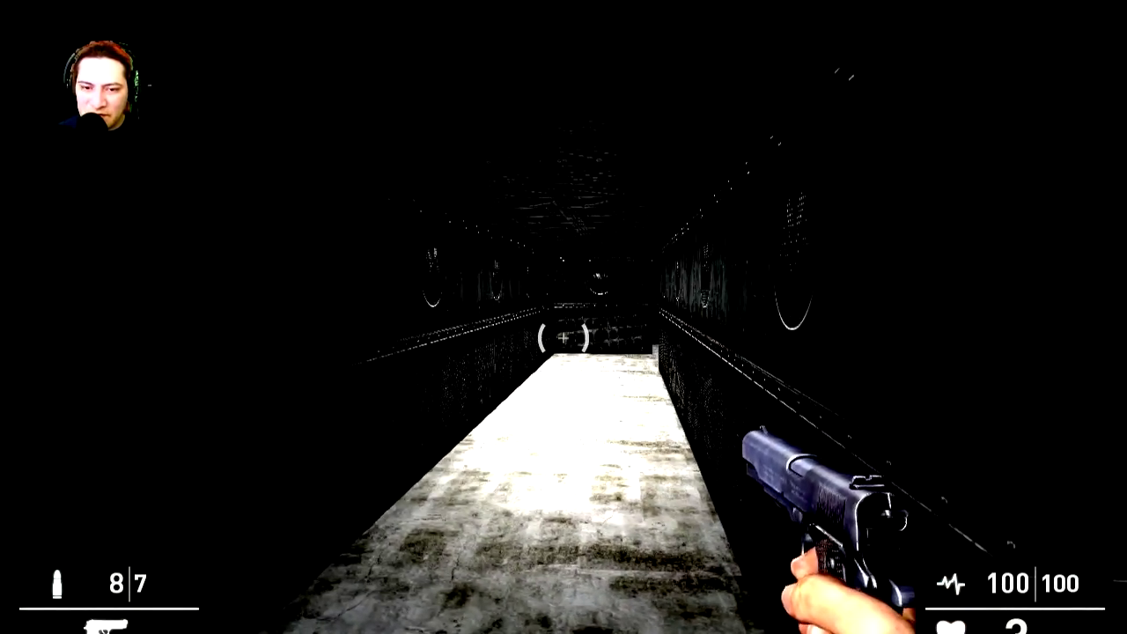
Walk on and shoot the zombies approaching from the right and in the room.
key("w")
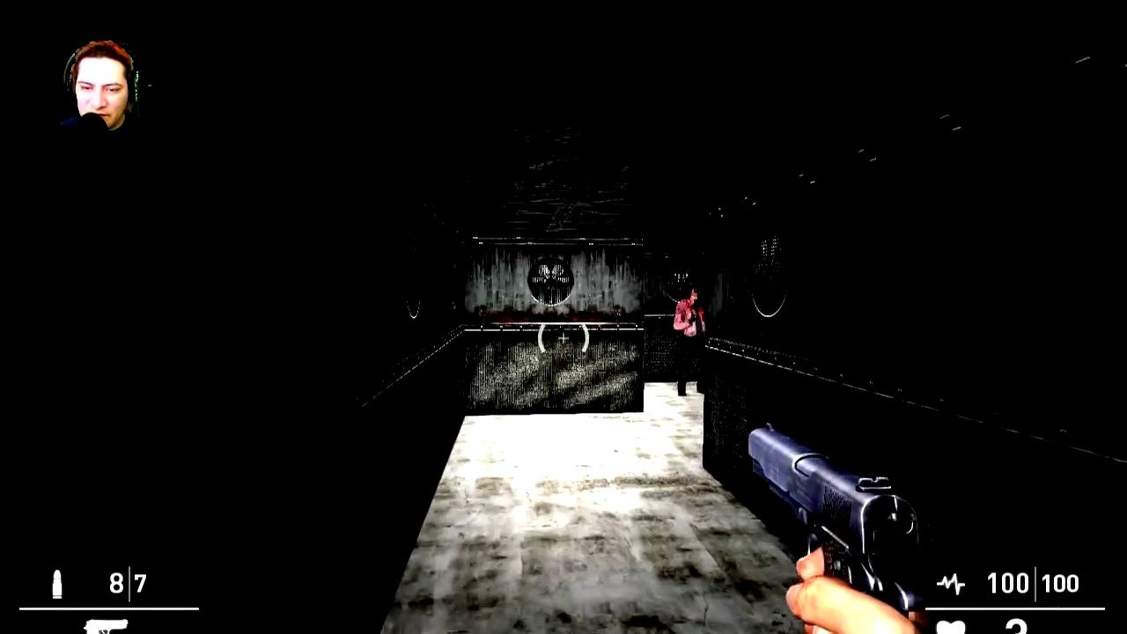
left_click(563, 338)
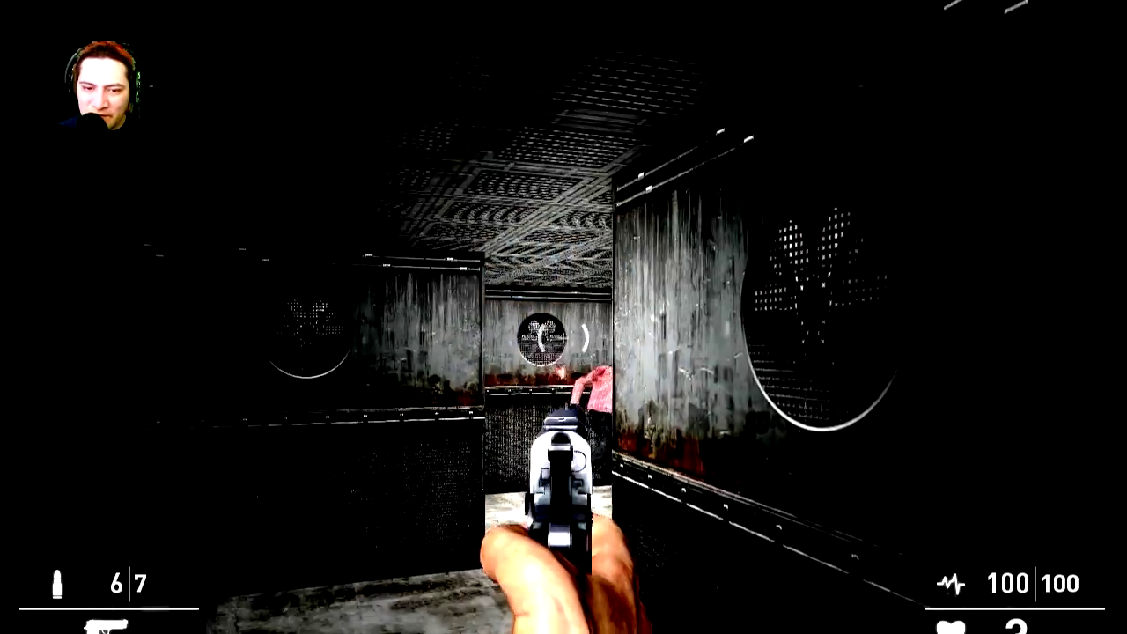
left_click(563, 337)
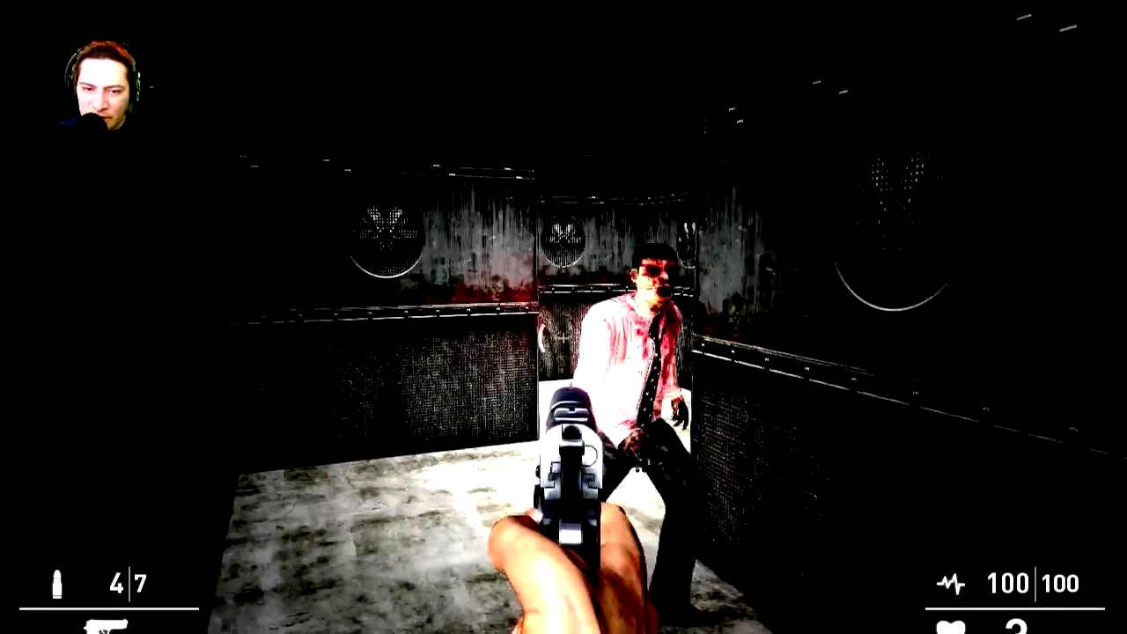
left_click(563, 337)
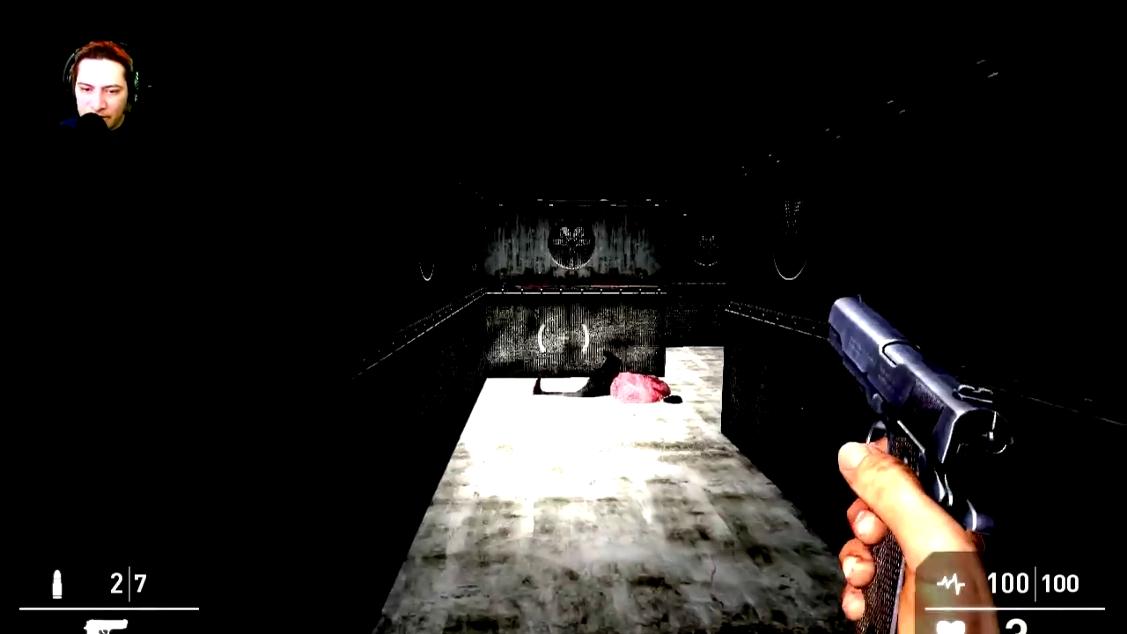
key("r")
right_click(563, 337)
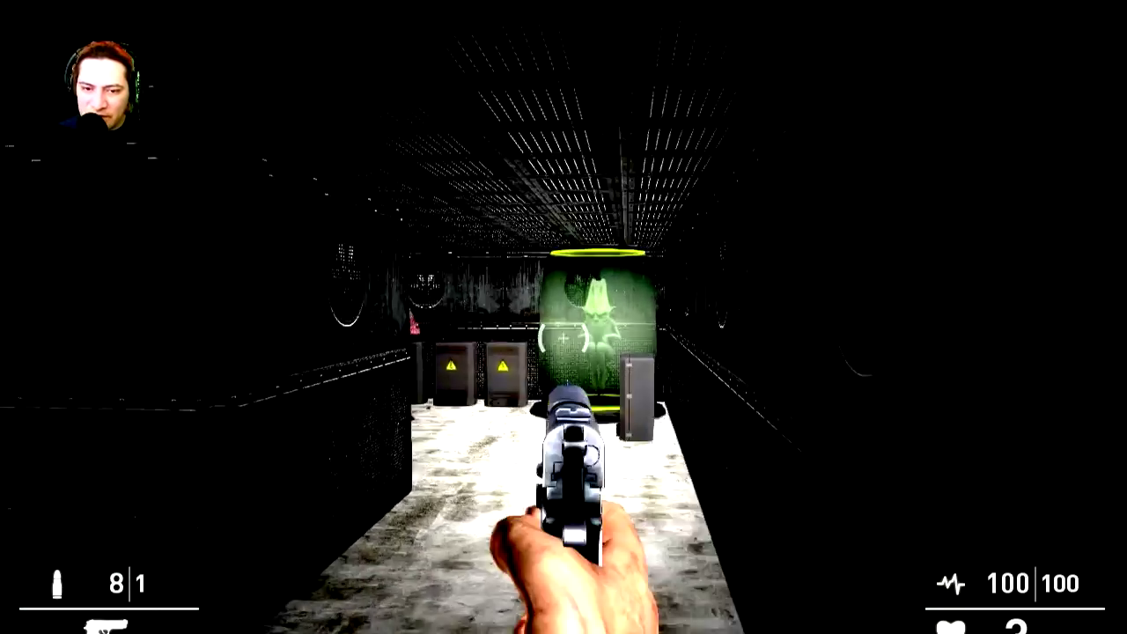
left_click(563, 337)
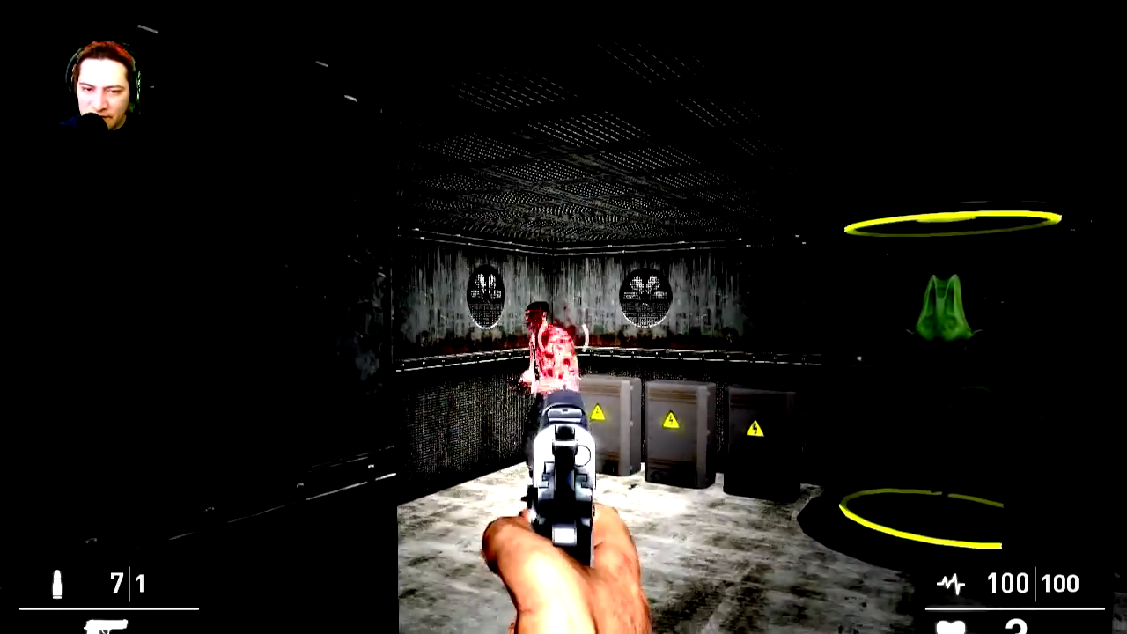
left_click(563, 337)
Reload, walk to the electrical power boxes and fire a shot at the alien pod.
right_click(563, 338)
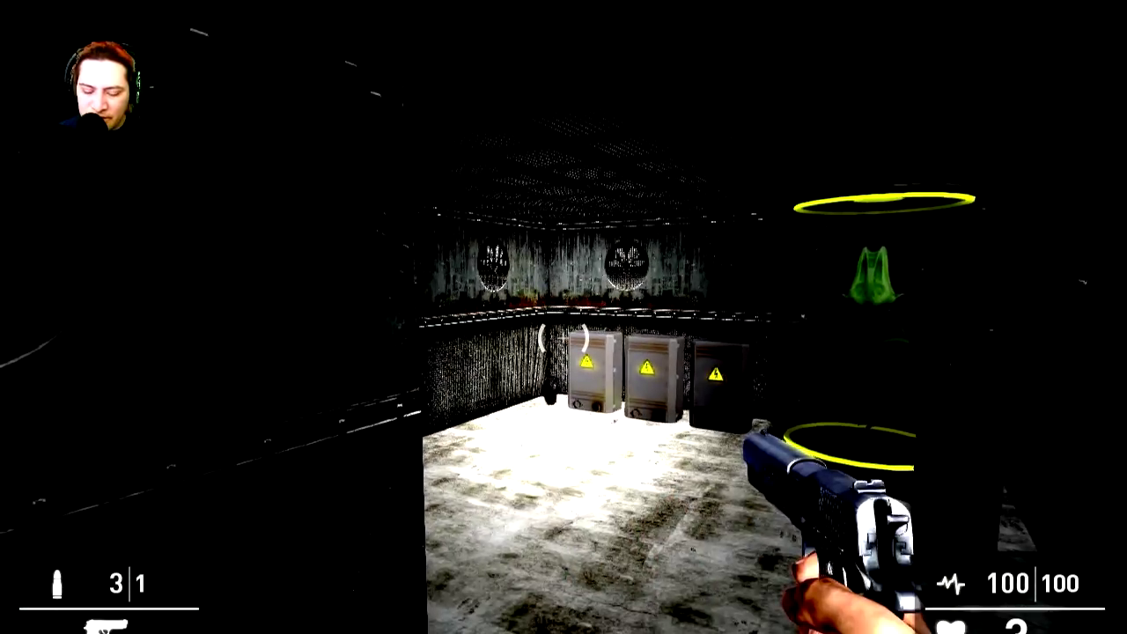
key("r")
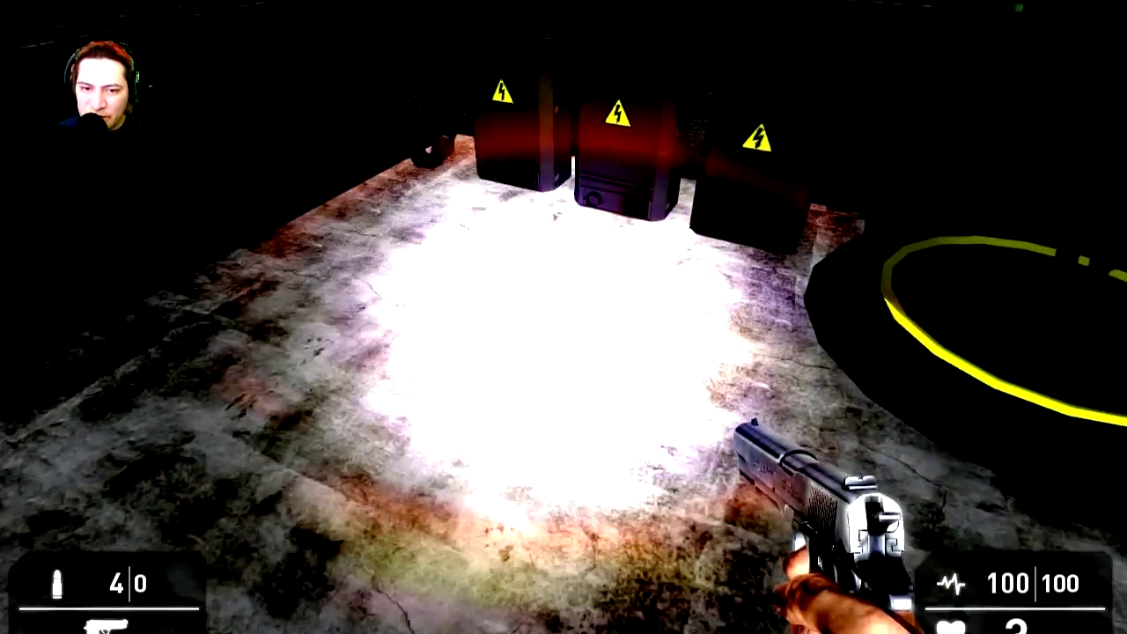
key("w")
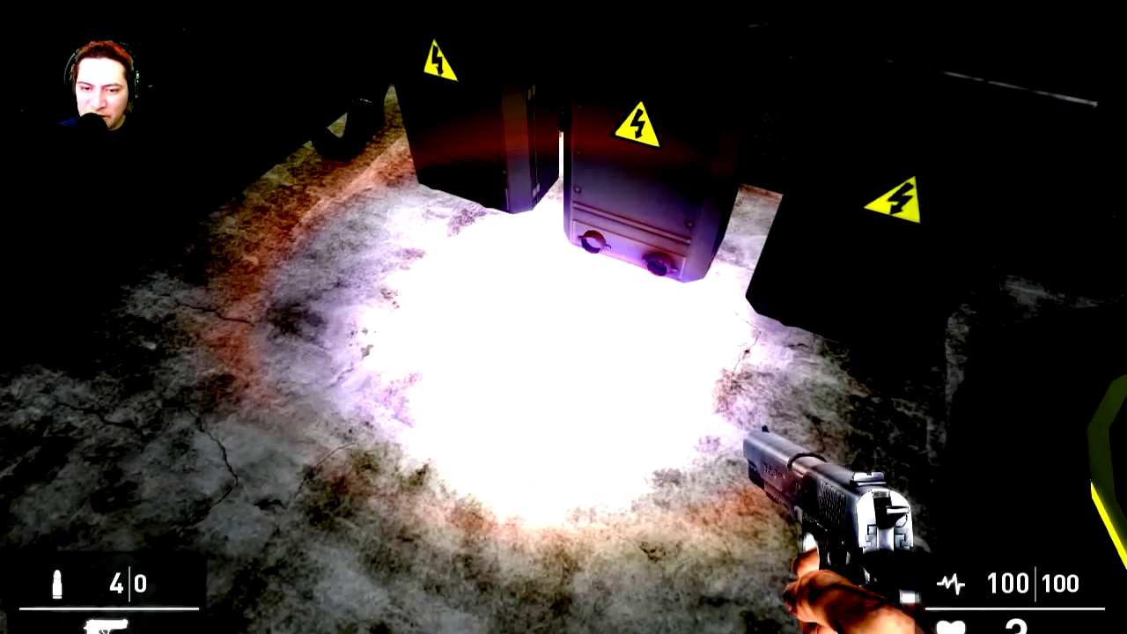
key("w")
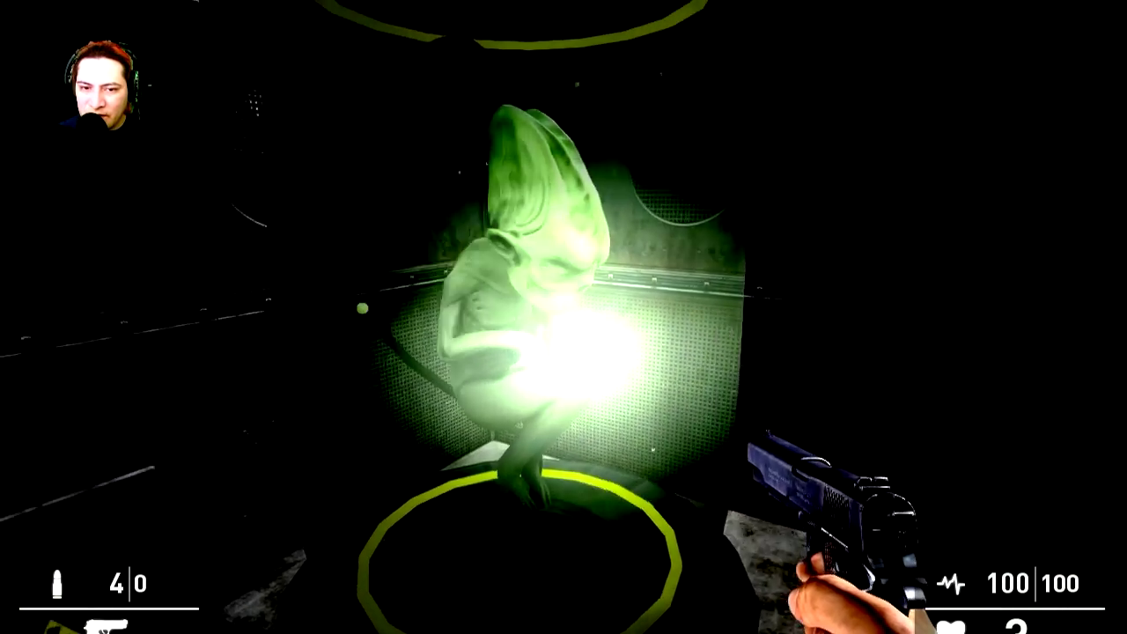
left_click(563, 317)
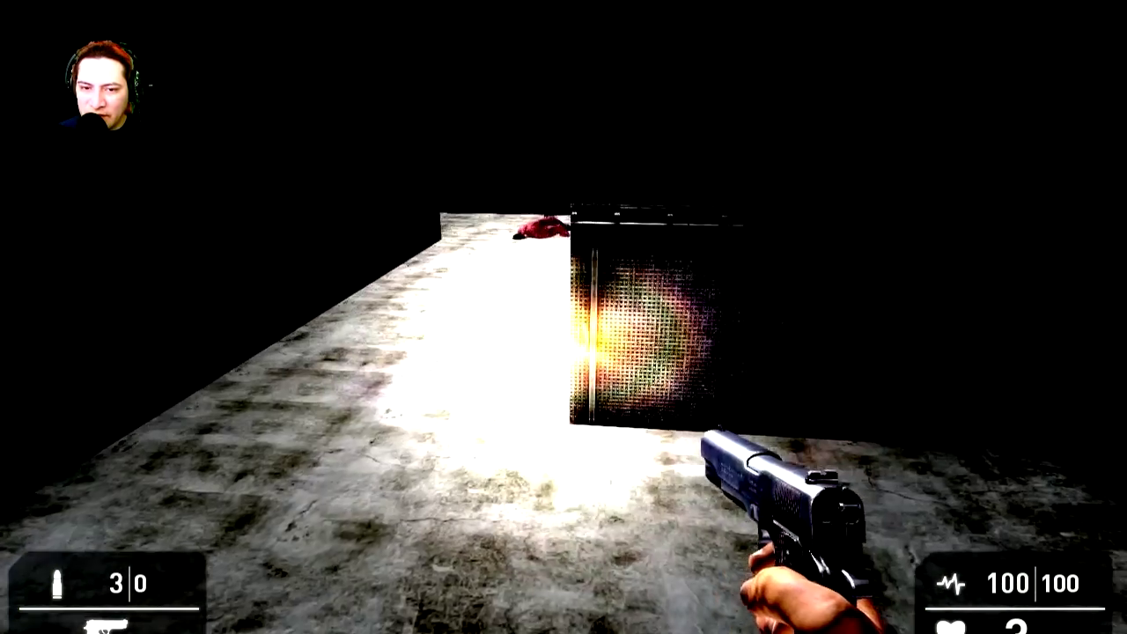
Explore the lit corridor and side passage, then exit the play-test back to the editor.
key("w")
key("w")
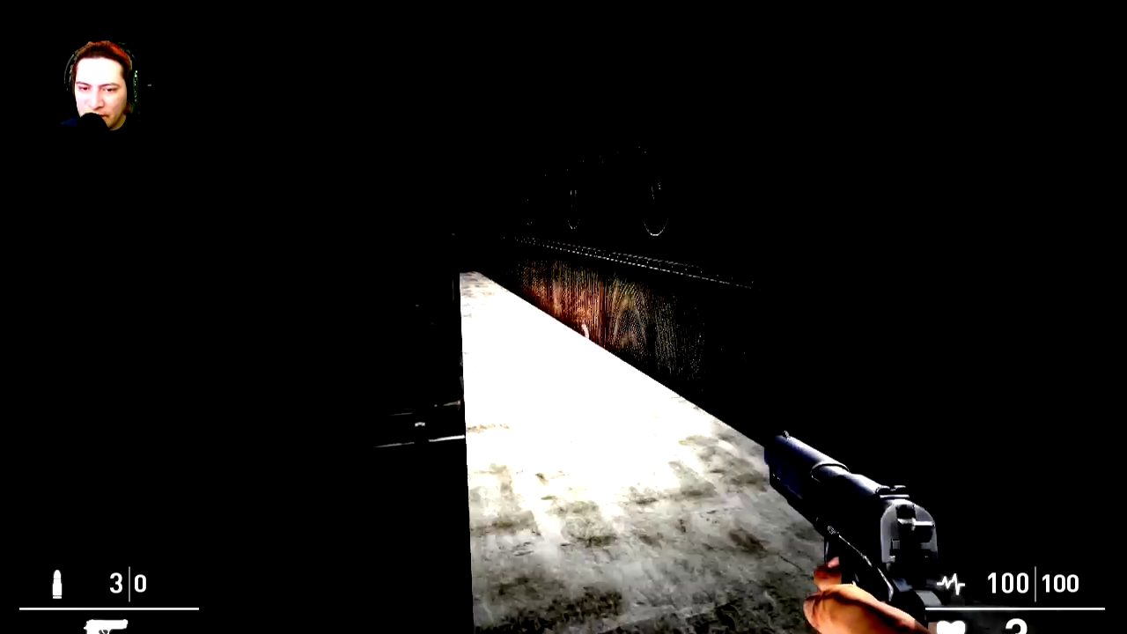
key("w")
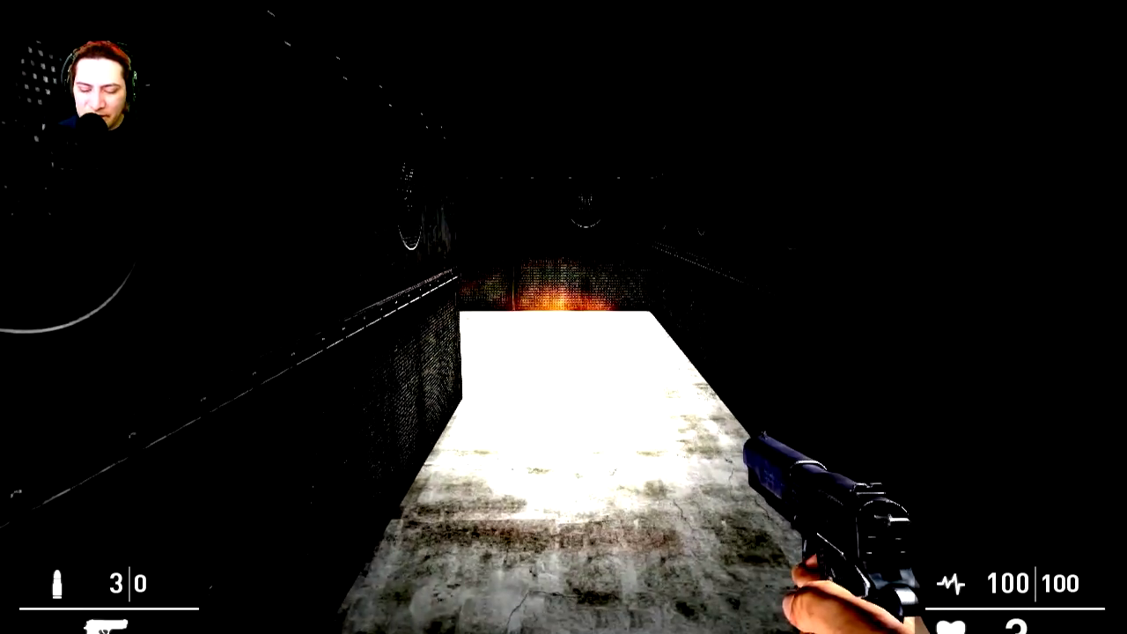
key("w")
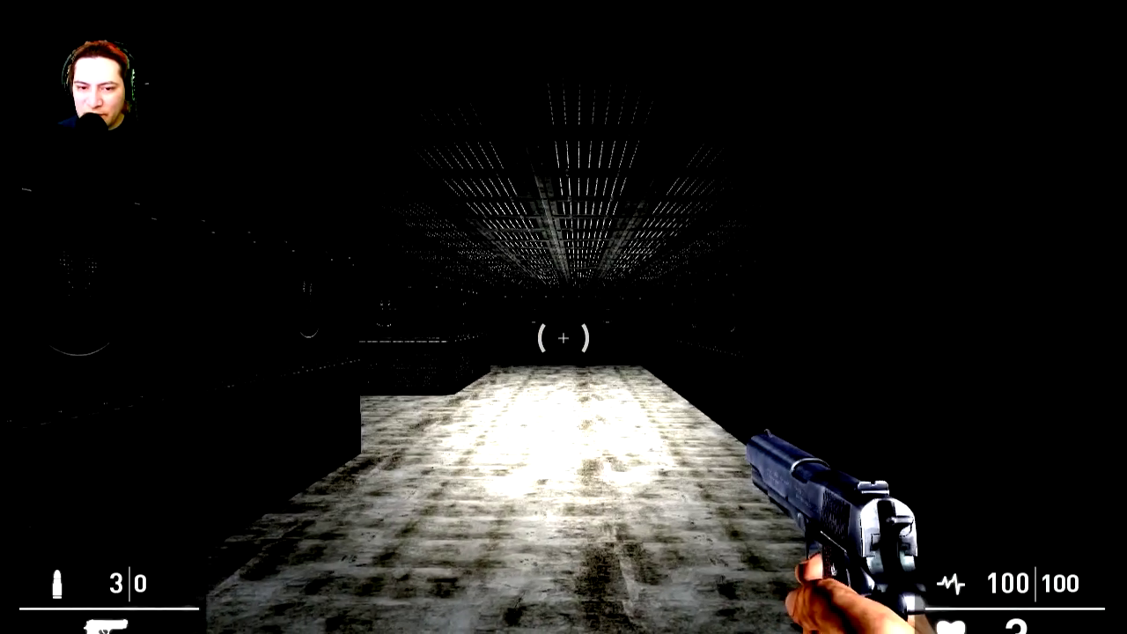
key("w")
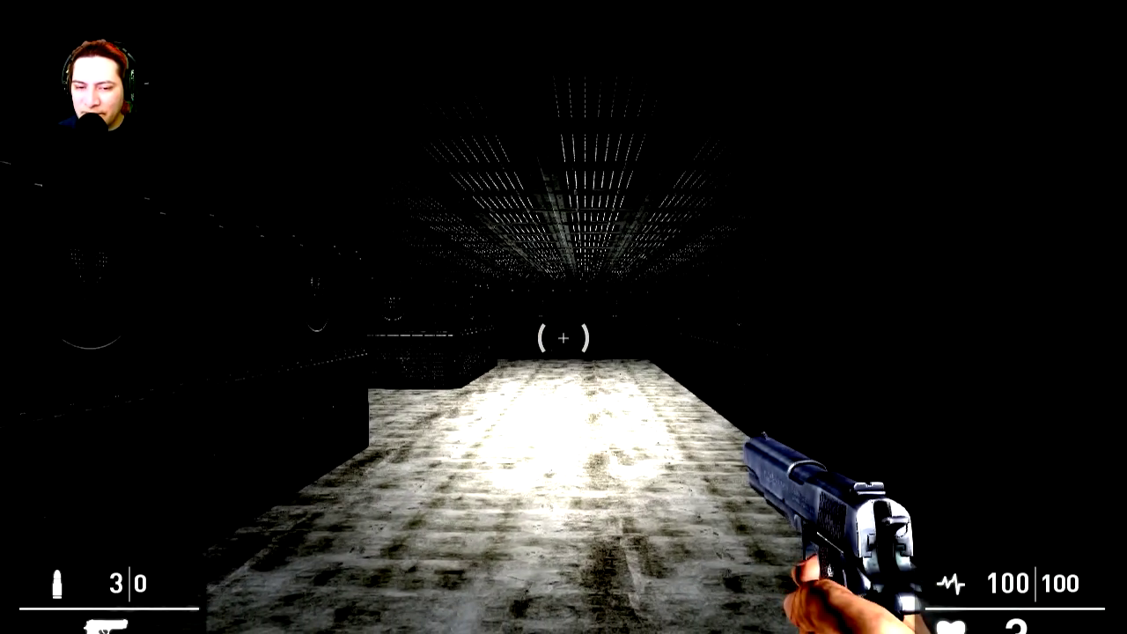
key("Escape")
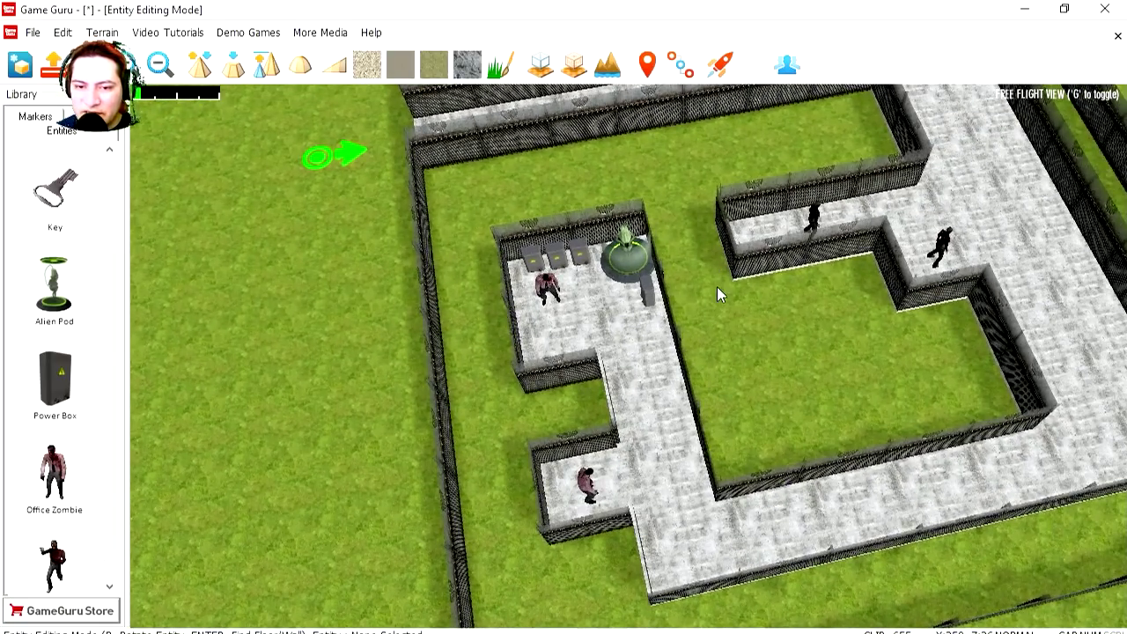
key("w")
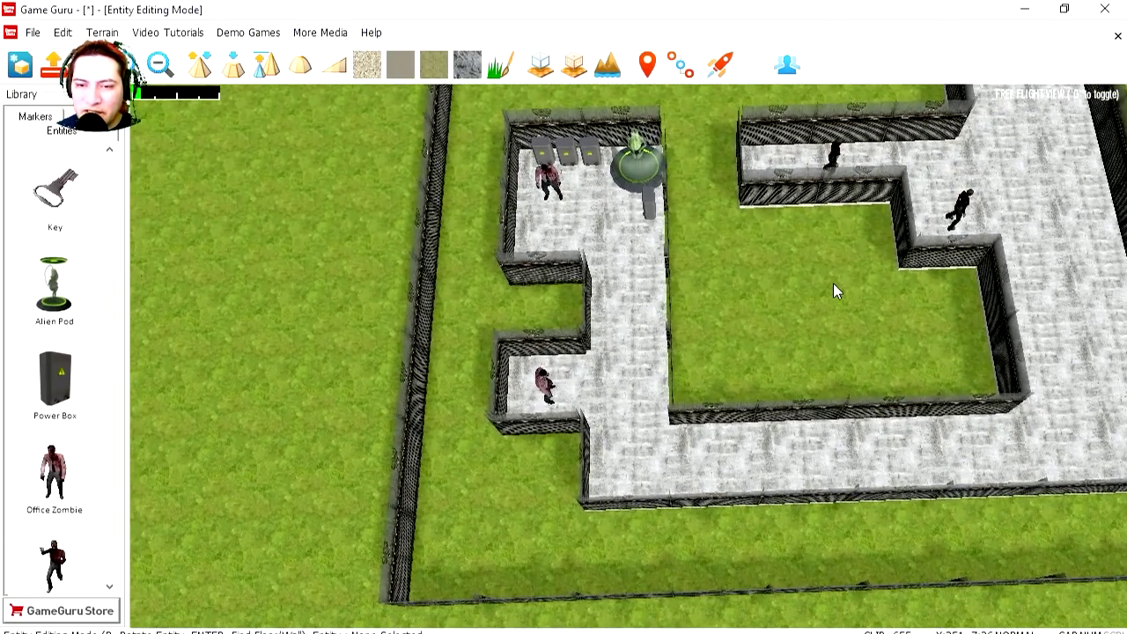
Add Slow Zombie 4 from Characters > Zombies to the entity library and place it in the maze.
right_click_drag(836, 292, 915, 291)
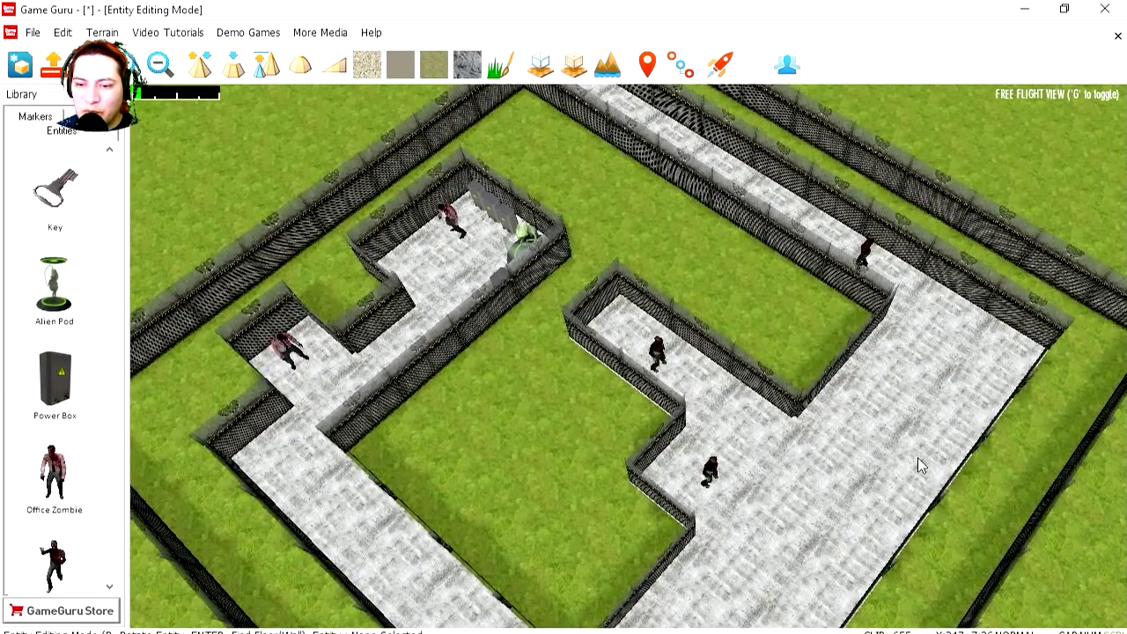
right_click_drag(840, 465, 765, 465)
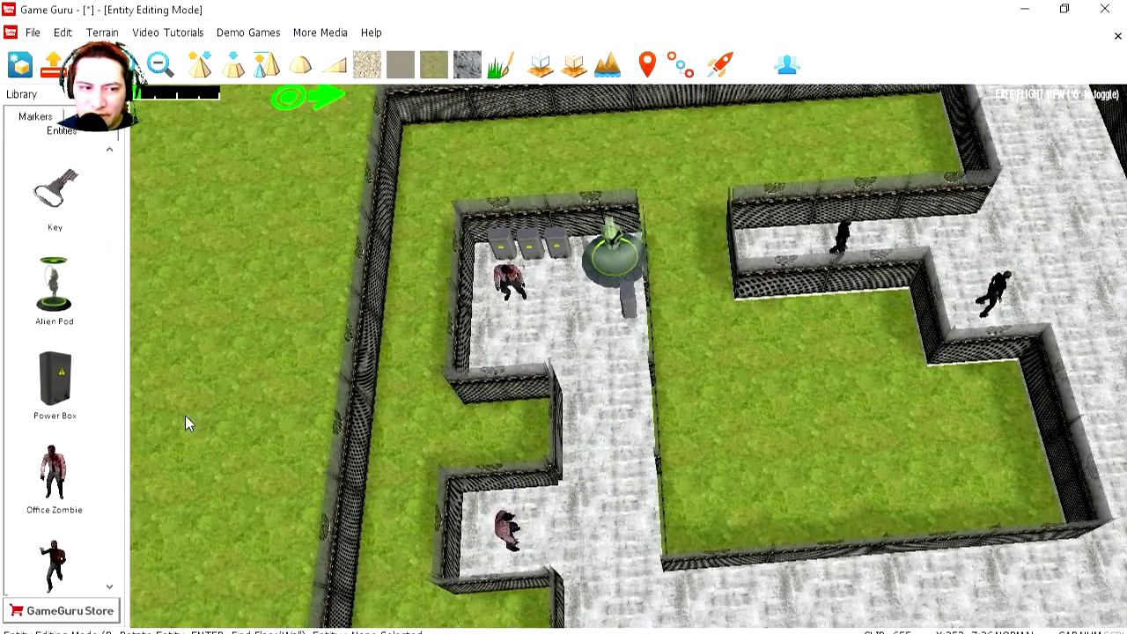
left_click(36, 116)
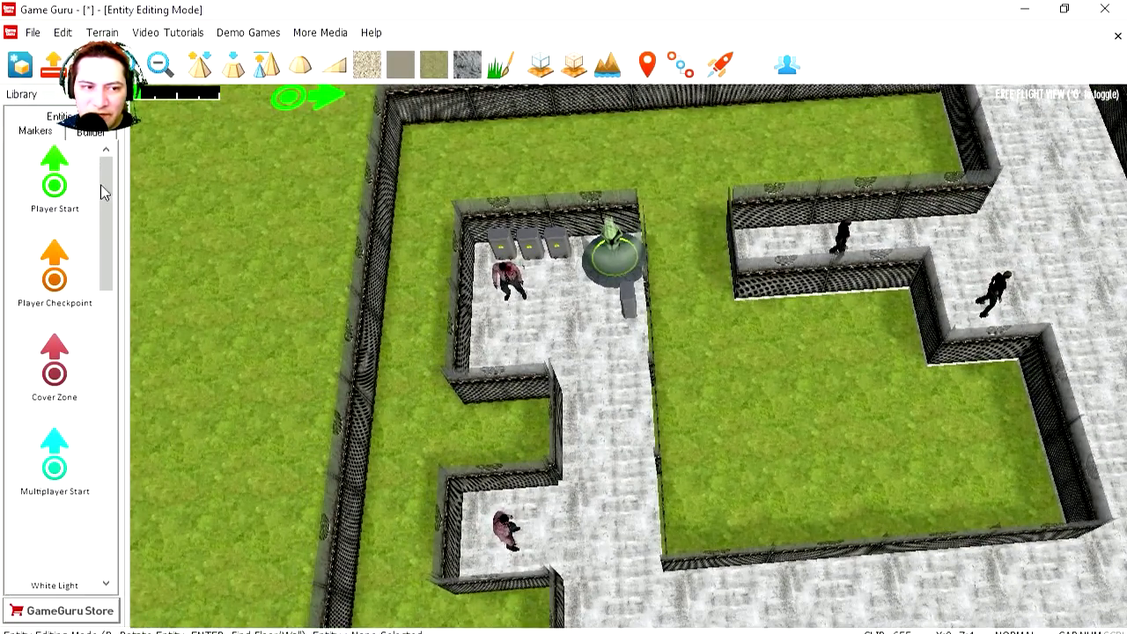
left_click(66, 119)
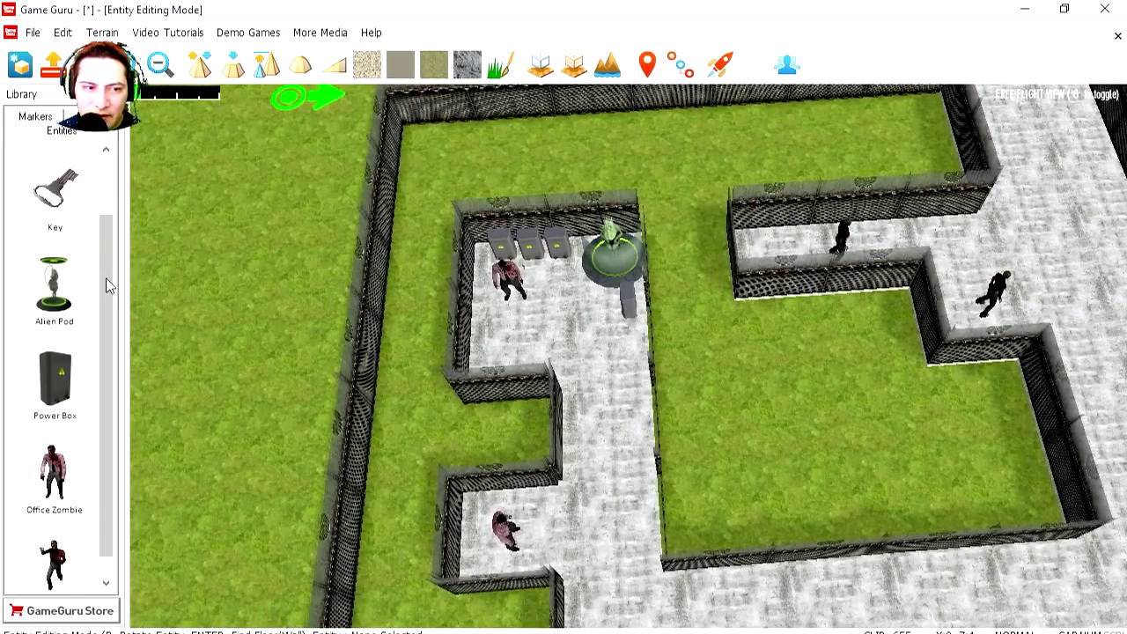
scroll(106, 277, "up", 2)
left_click(95, 201)
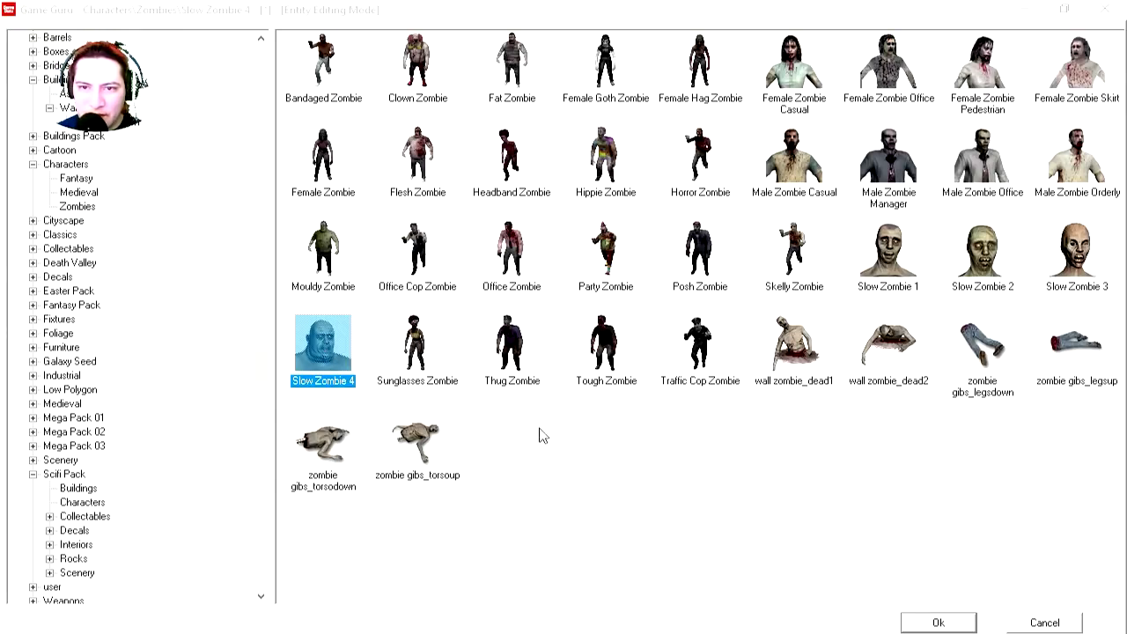
left_click(938, 623)
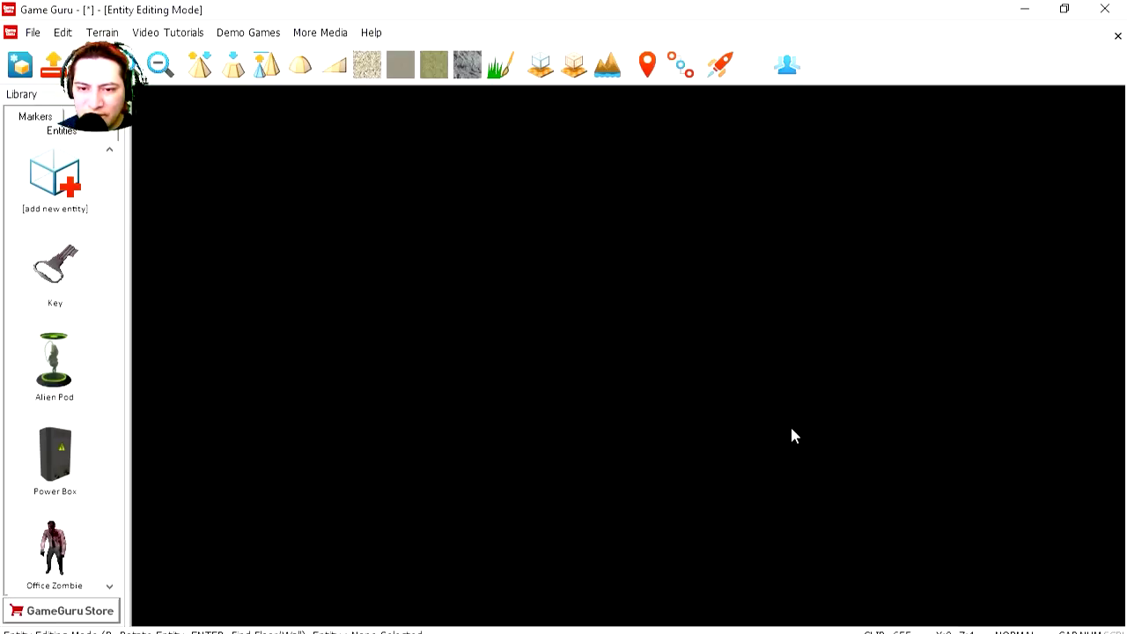
right_click_drag(789, 433, 737, 324)
Apply the GreenZombie properties, then extract a copy and place it further up the corridor.
right_click(737, 324)
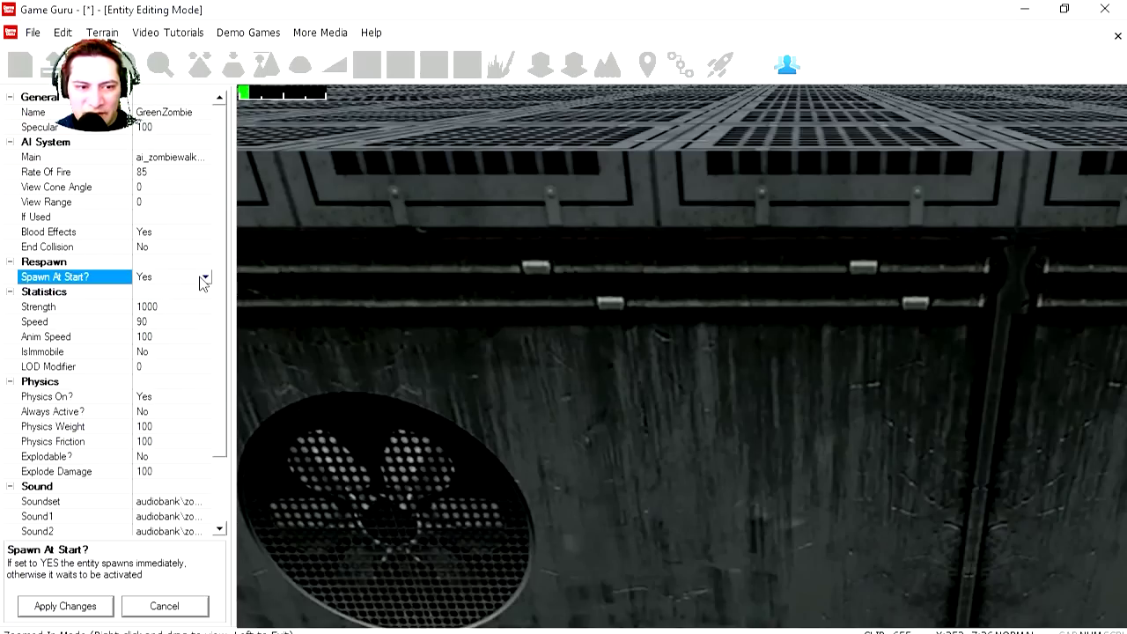
left_click(65, 606)
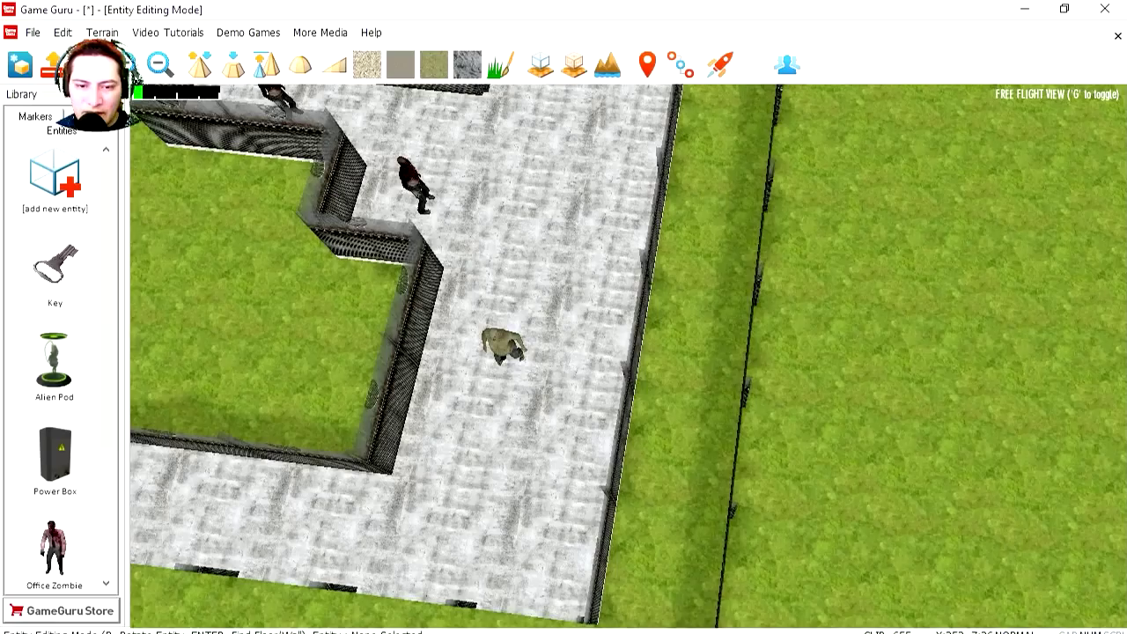
left_click(501, 352)
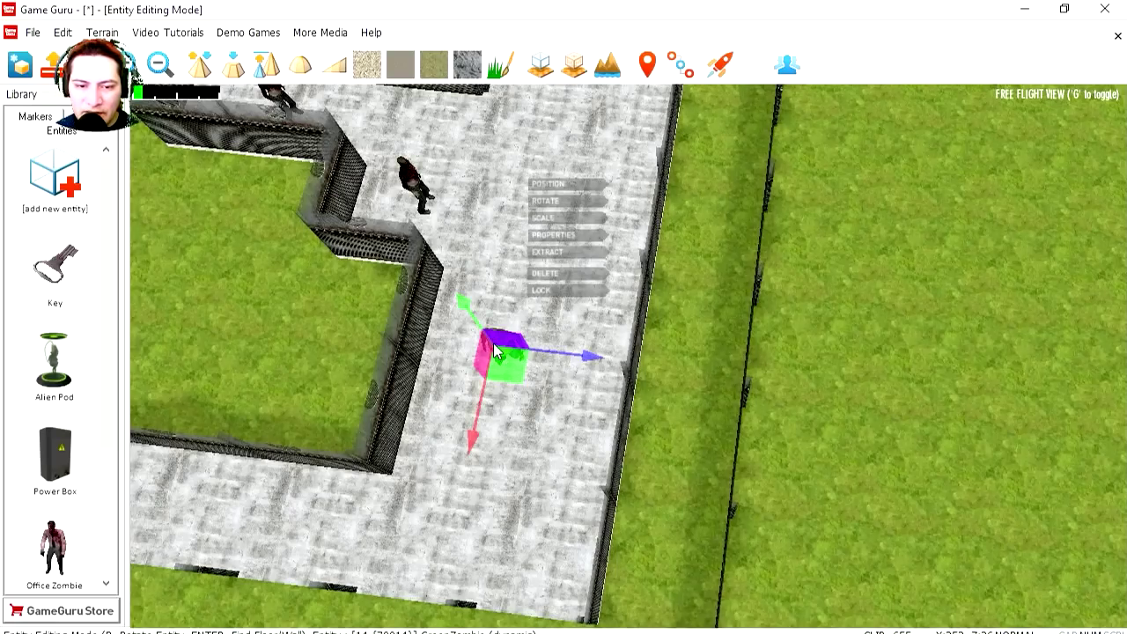
left_click(555, 254)
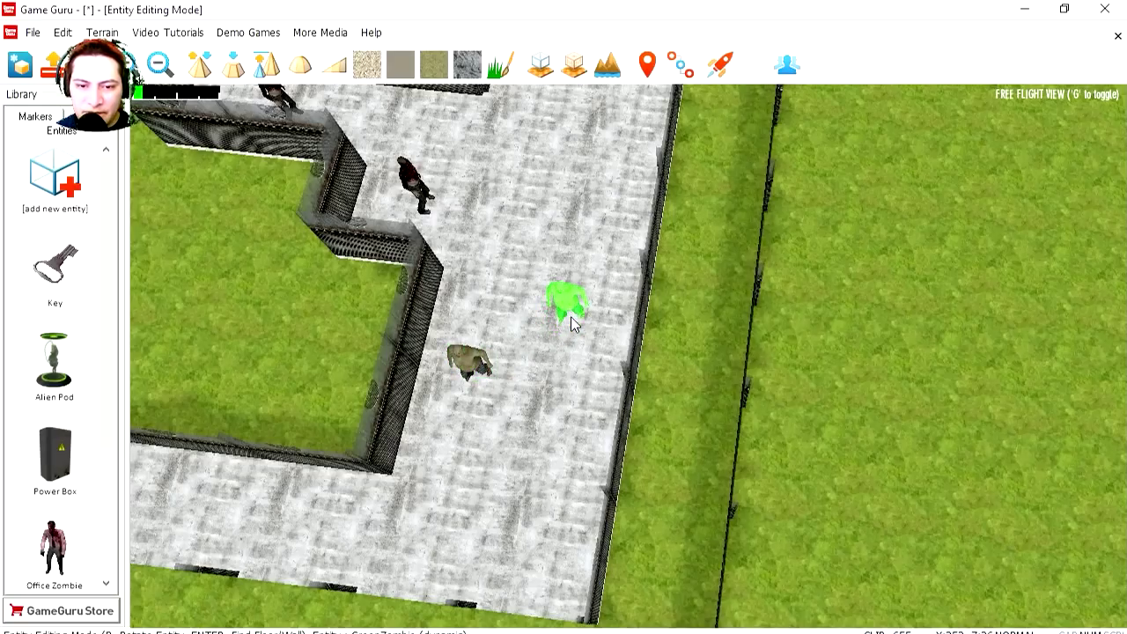
left_click(592, 244)
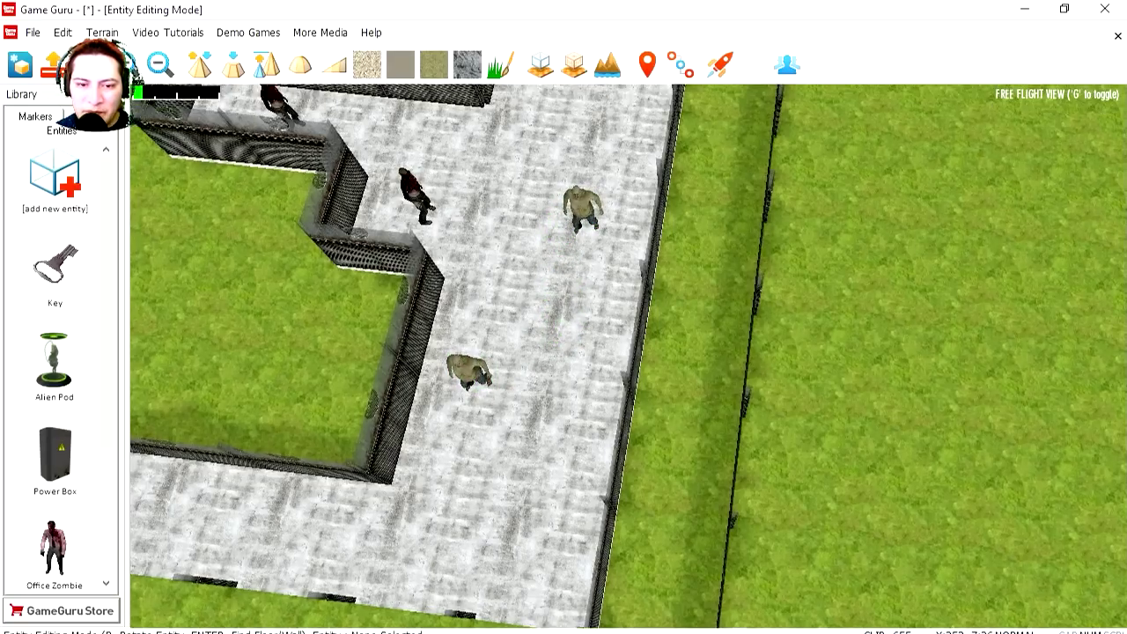
scroll(616, 352, "down", 5)
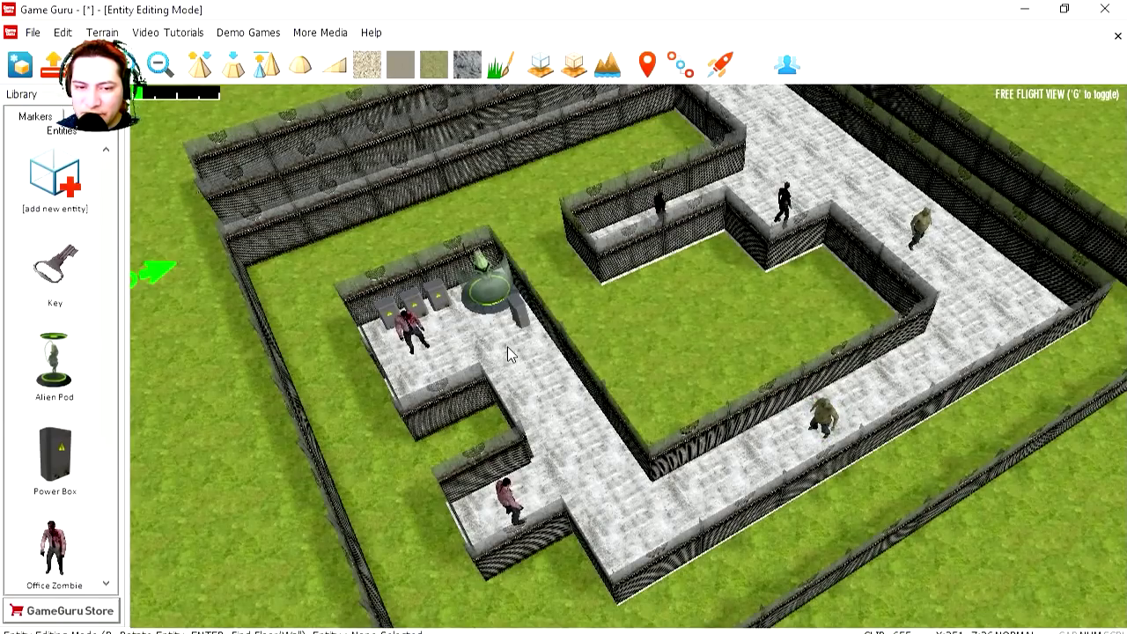
right_click_drag(521, 376, 356, 363)
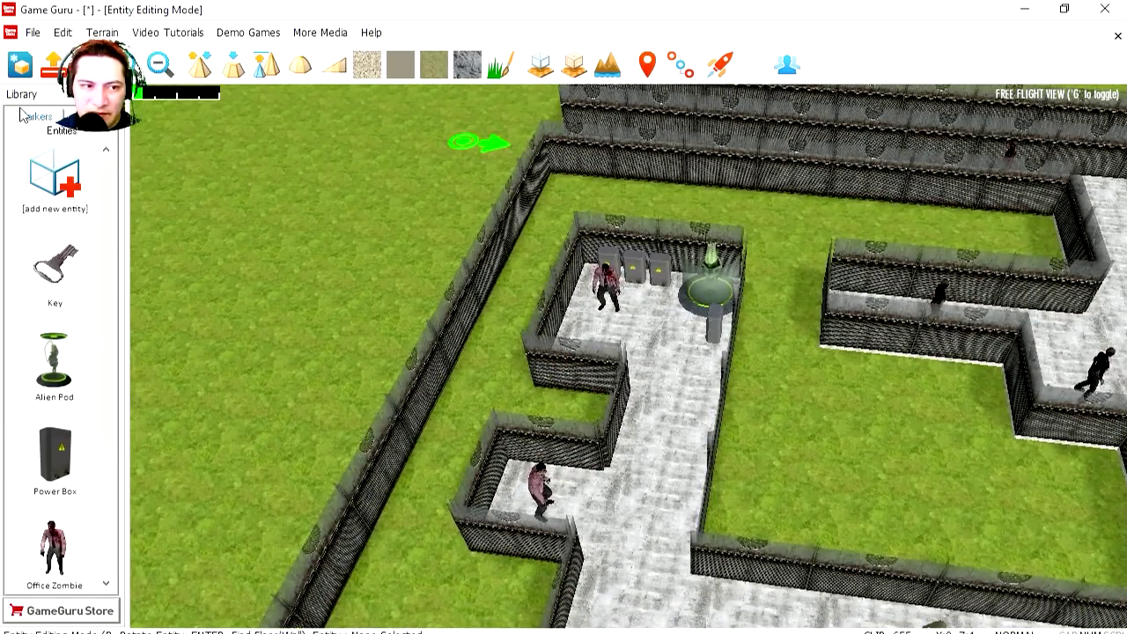
Drop a Trigger Zone marker in front of the alien pod and open its properties.
left_click(28, 117)
scroll(79, 390, "down", 5)
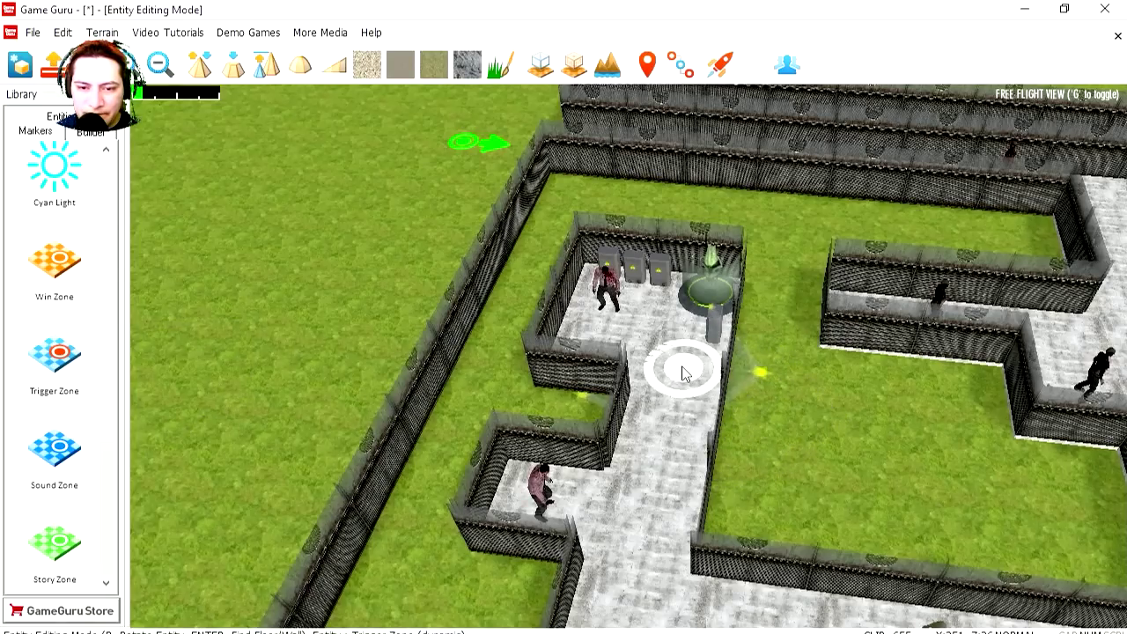
left_click(662, 341)
scroll(661, 340, "up", 3)
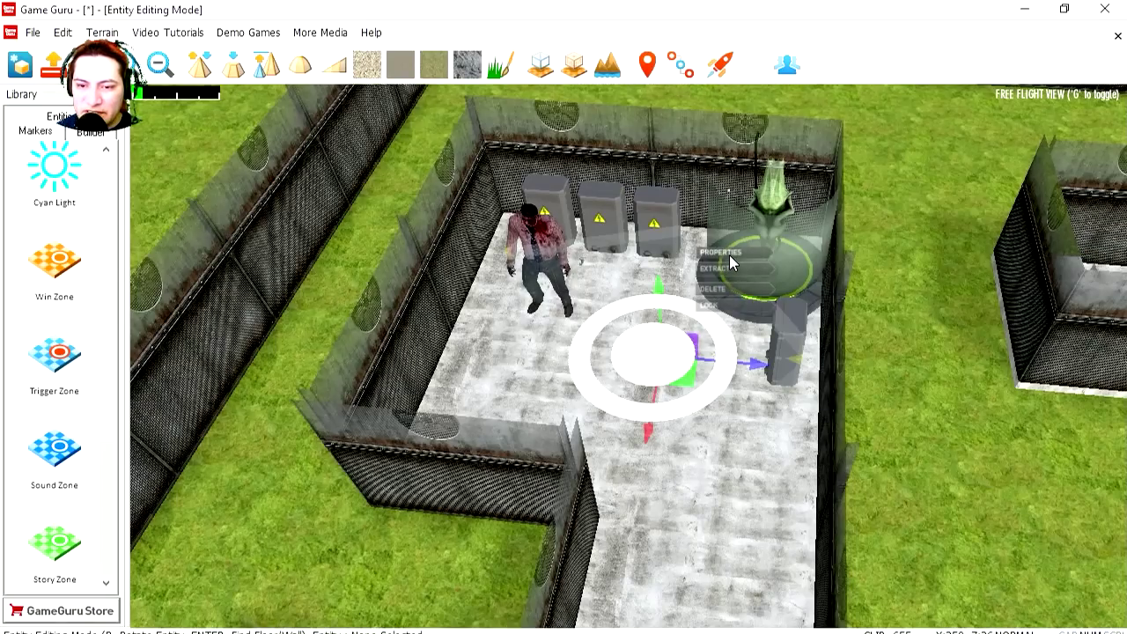
right_click(729, 255)
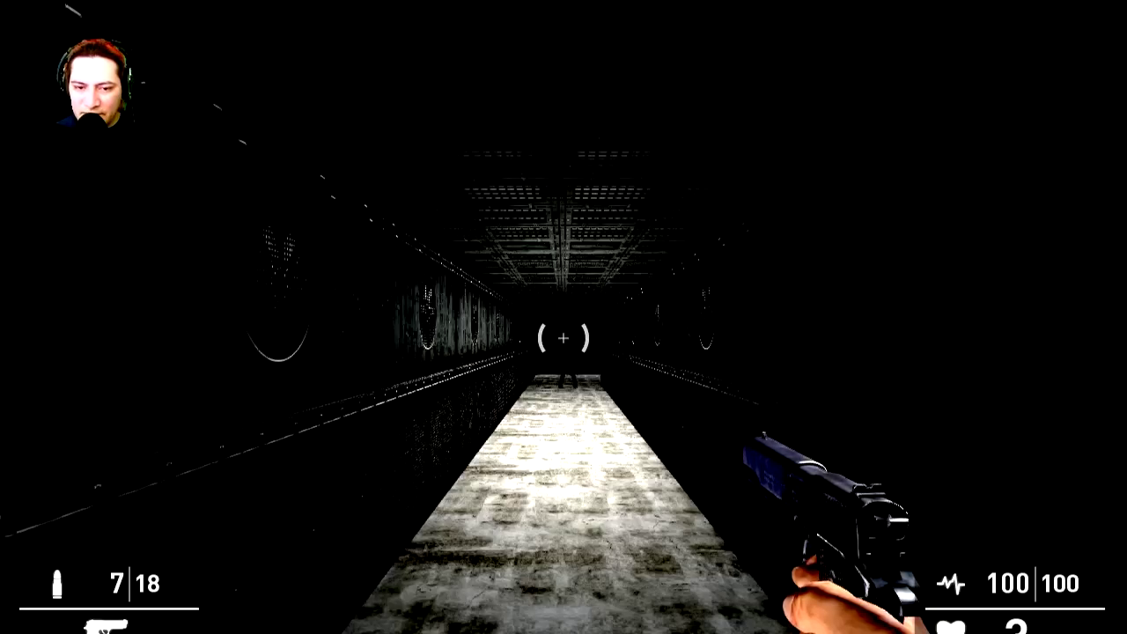
Shoot the zombies in the corridor and the lit room, then reload the pistol.
key("w")
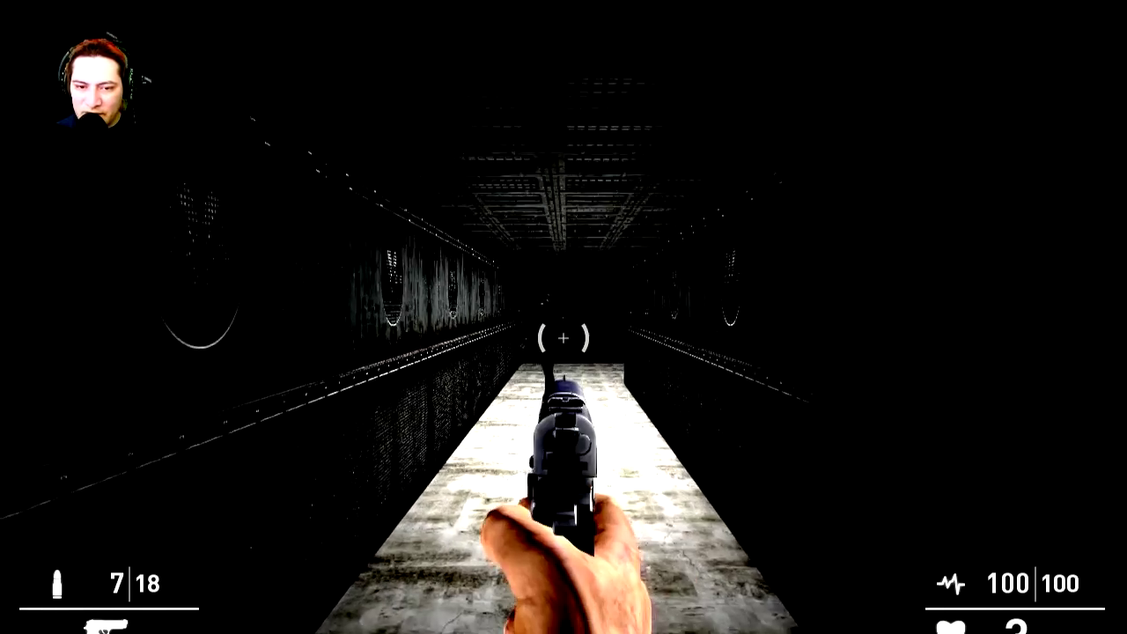
left_click(564, 337)
left_click(564, 337)
key("w")
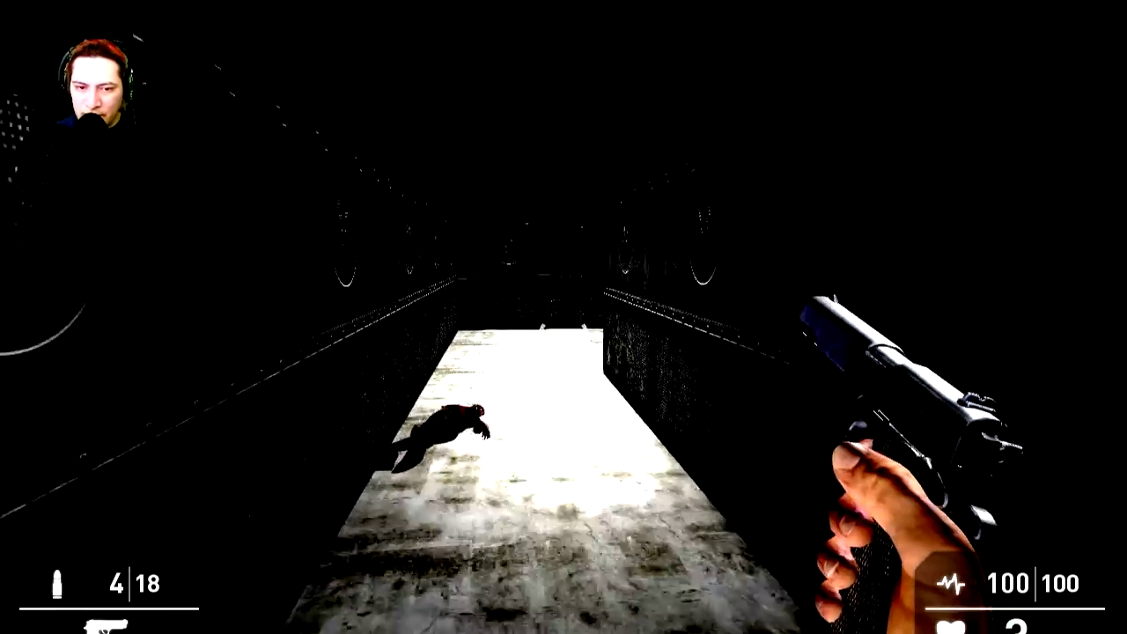
key("w")
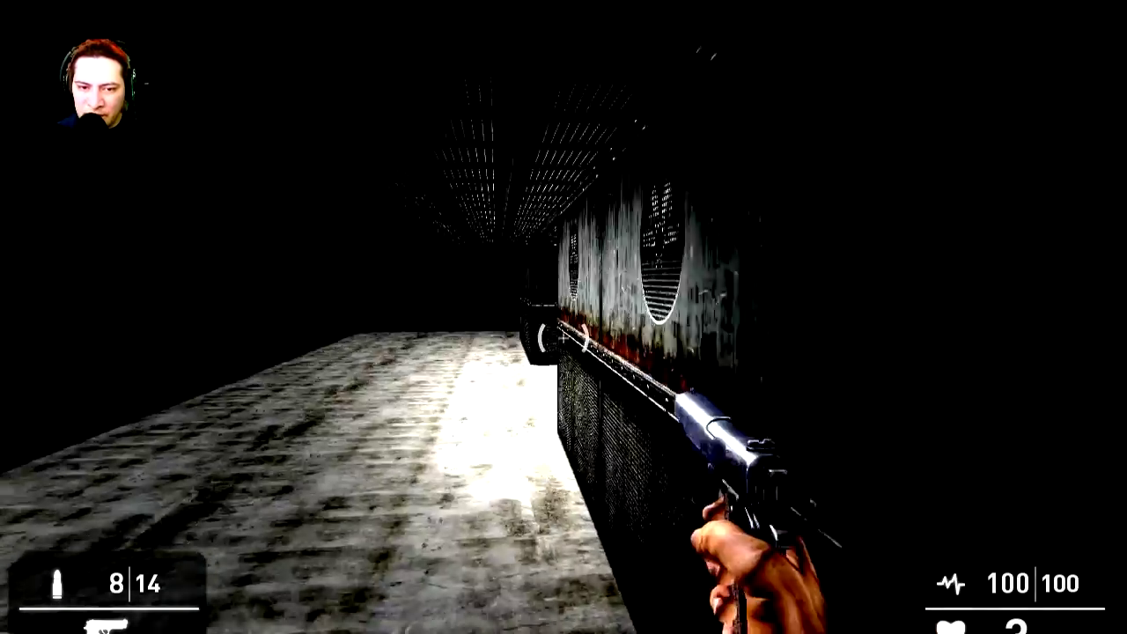
left_click(563, 337)
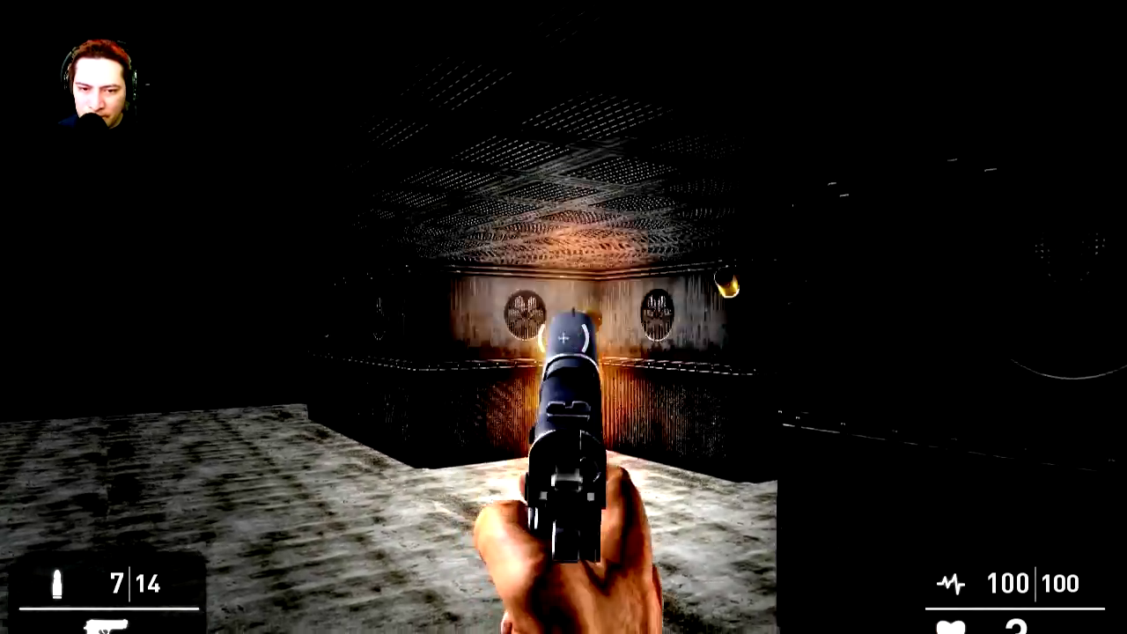
left_click(564, 337)
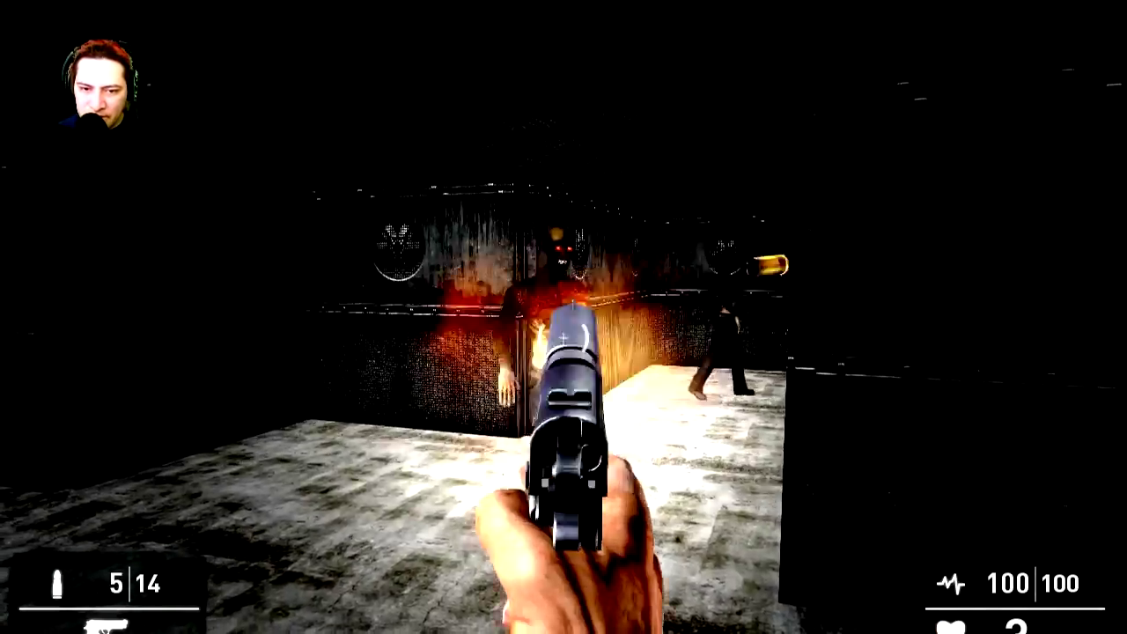
left_click(563, 337)
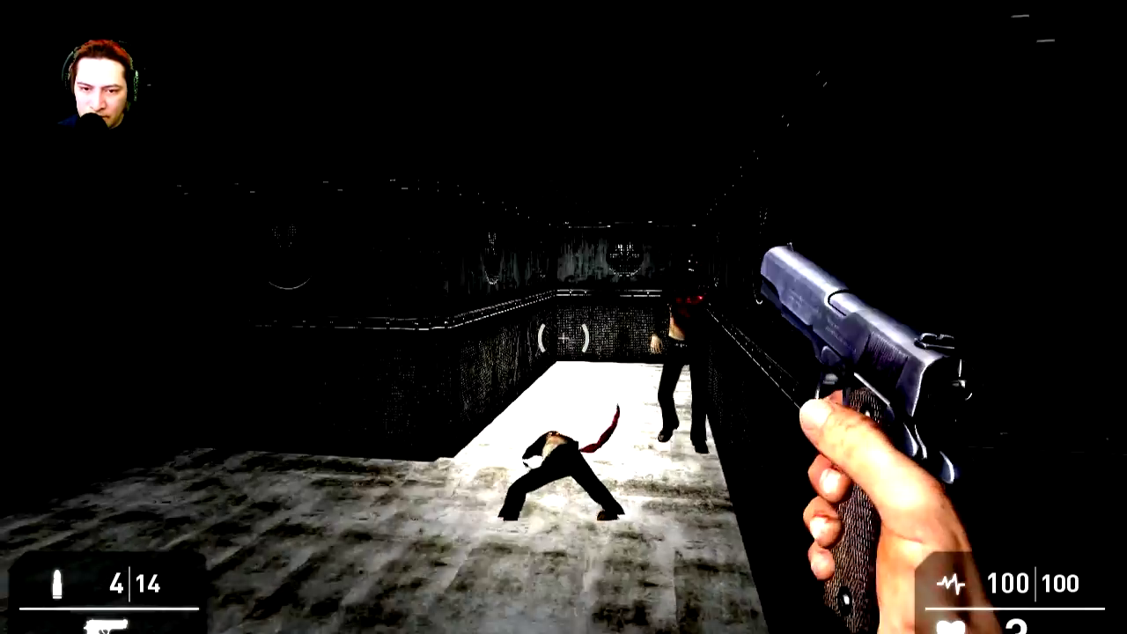
left_click(563, 337)
key("r")
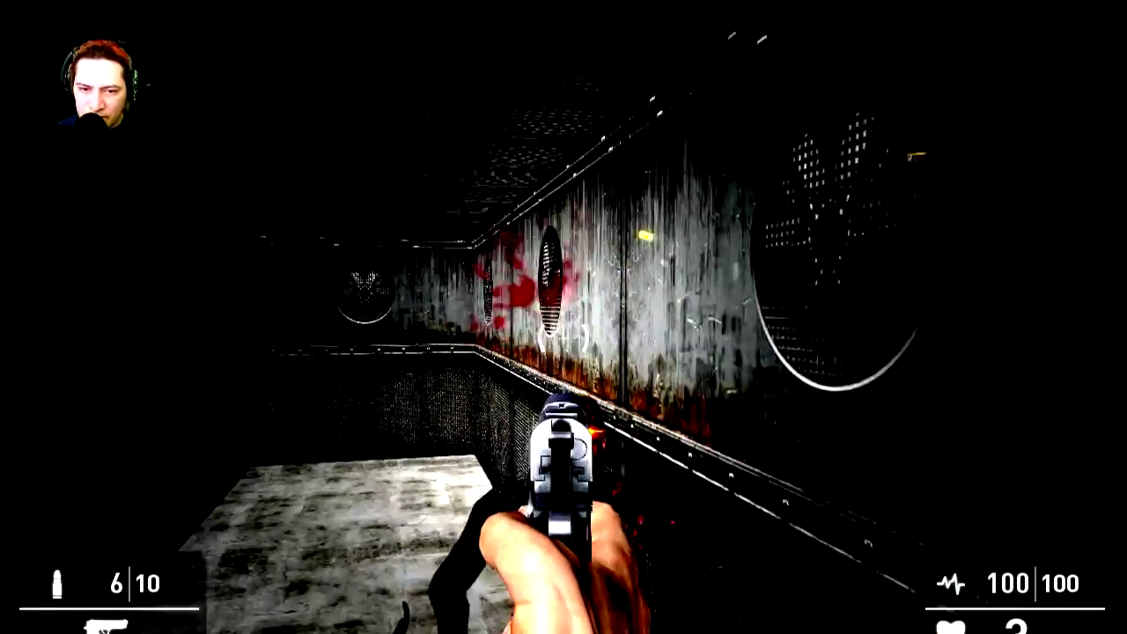
Kill the zombie in the pod room and walk up to the glowing alien pod.
key("f")
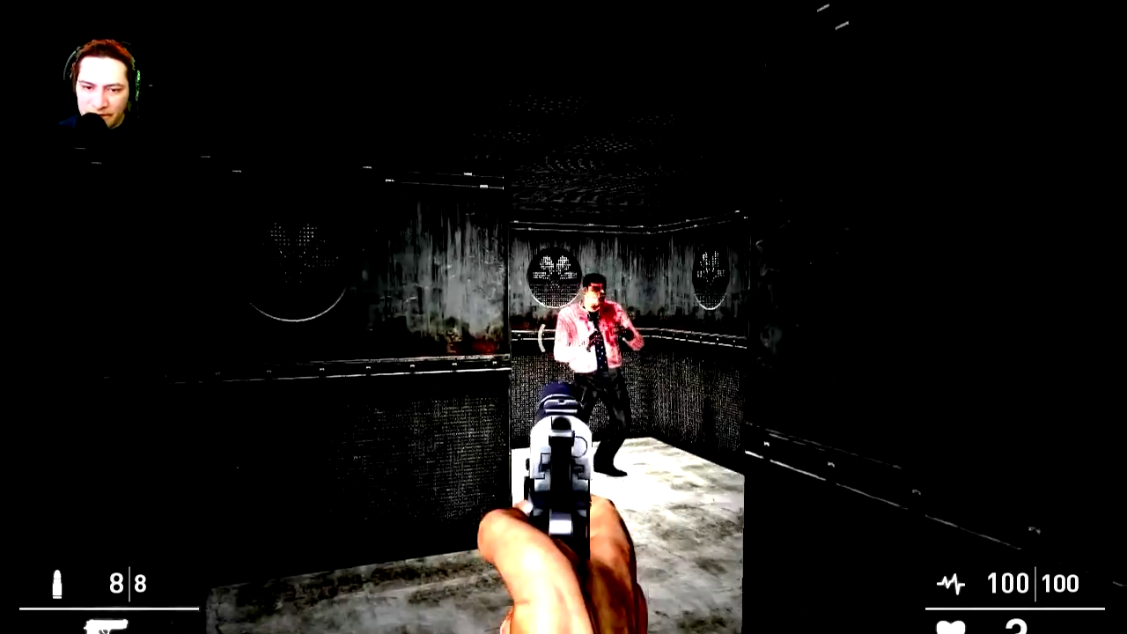
left_click(563, 317)
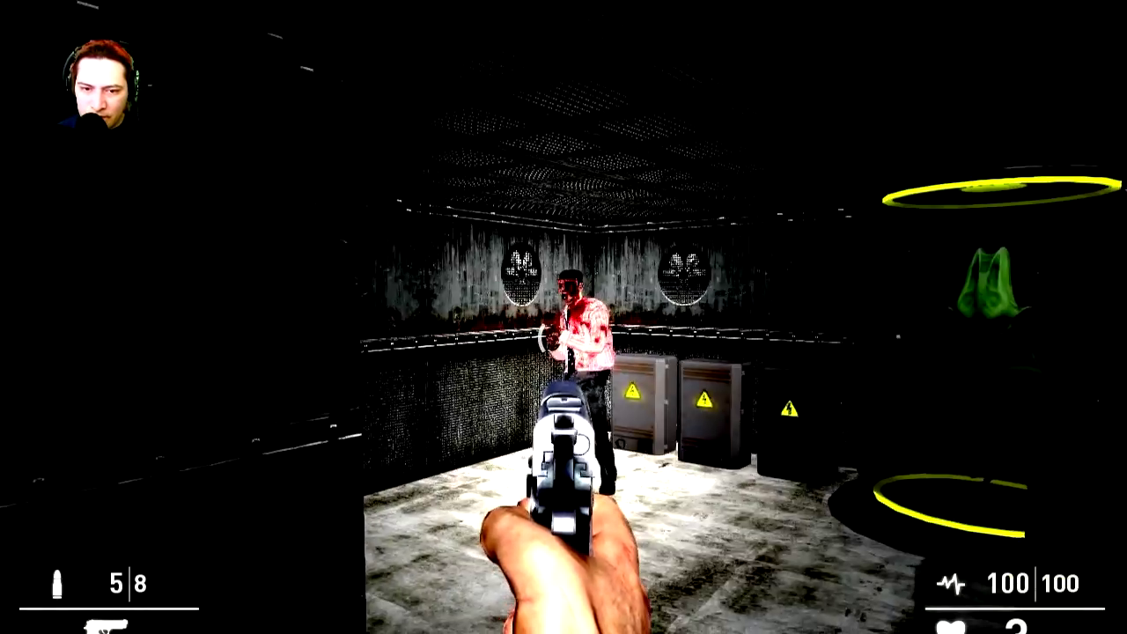
left_click(563, 317)
key("w")
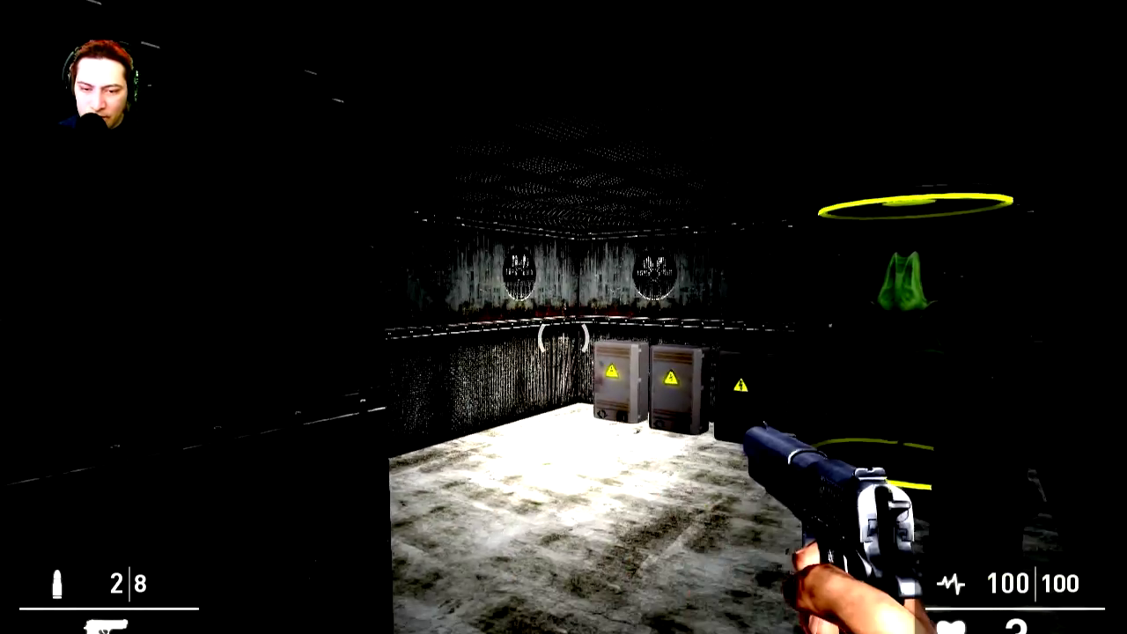
key("w")
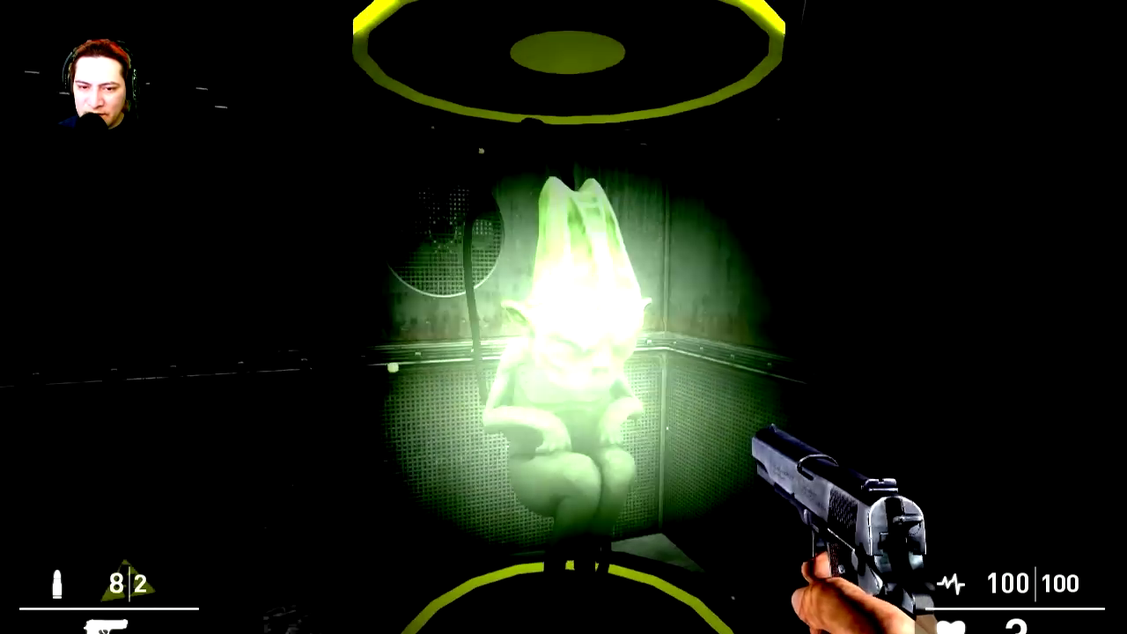
Walk through the trigger zone and shoot down the first green boss zombie, then reload.
key("w")
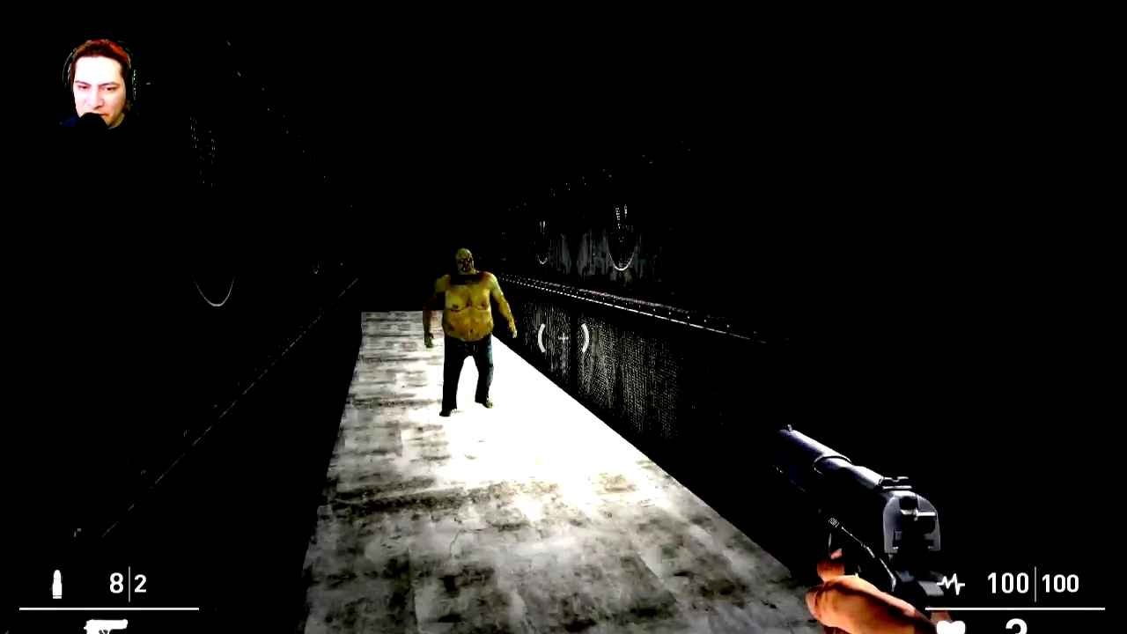
left_click(563, 337)
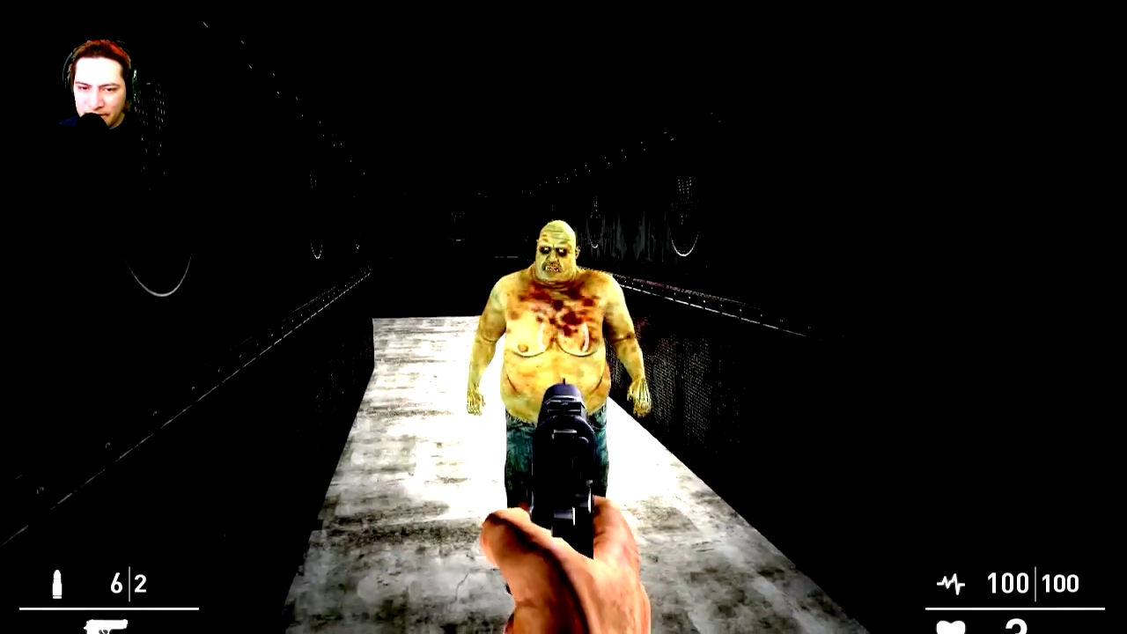
left_click(563, 337)
left_click(563, 337)
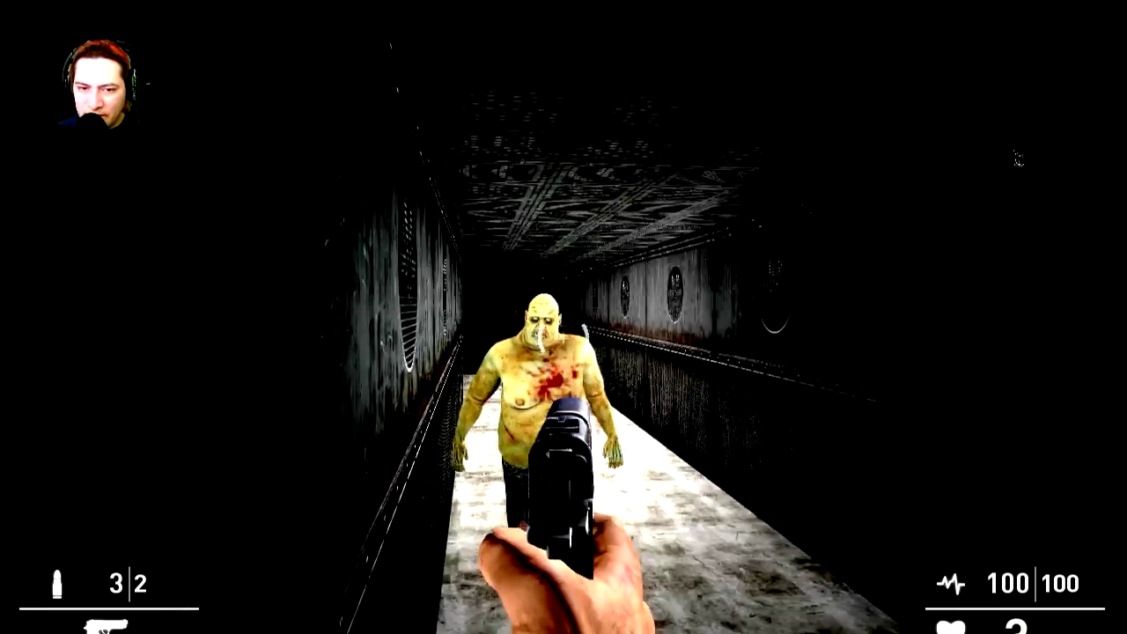
left_click(563, 338)
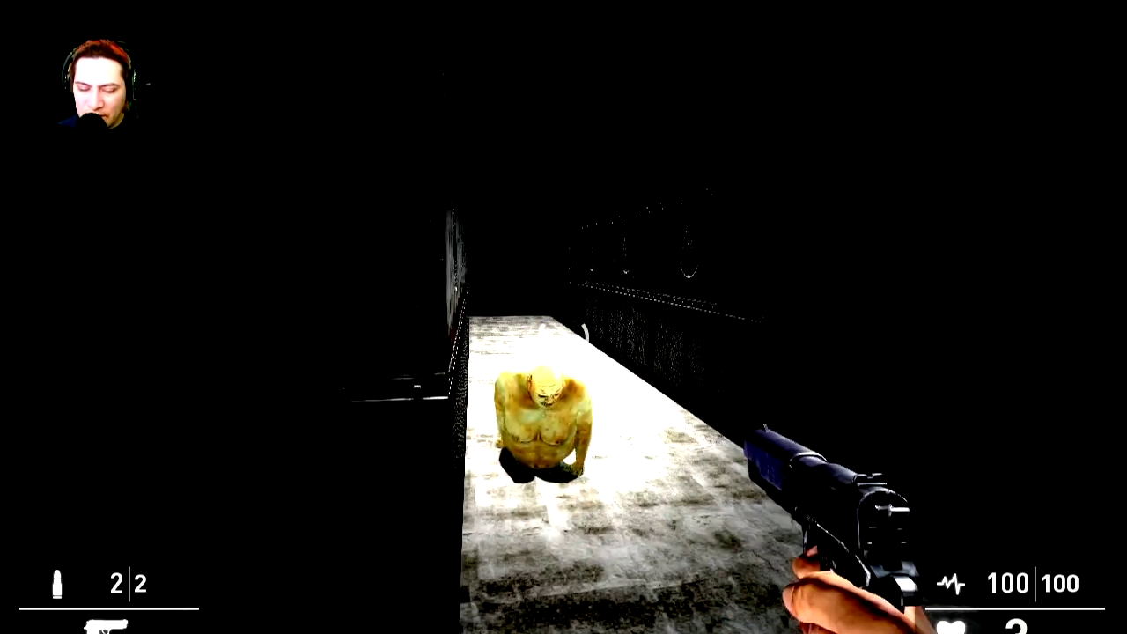
key("r")
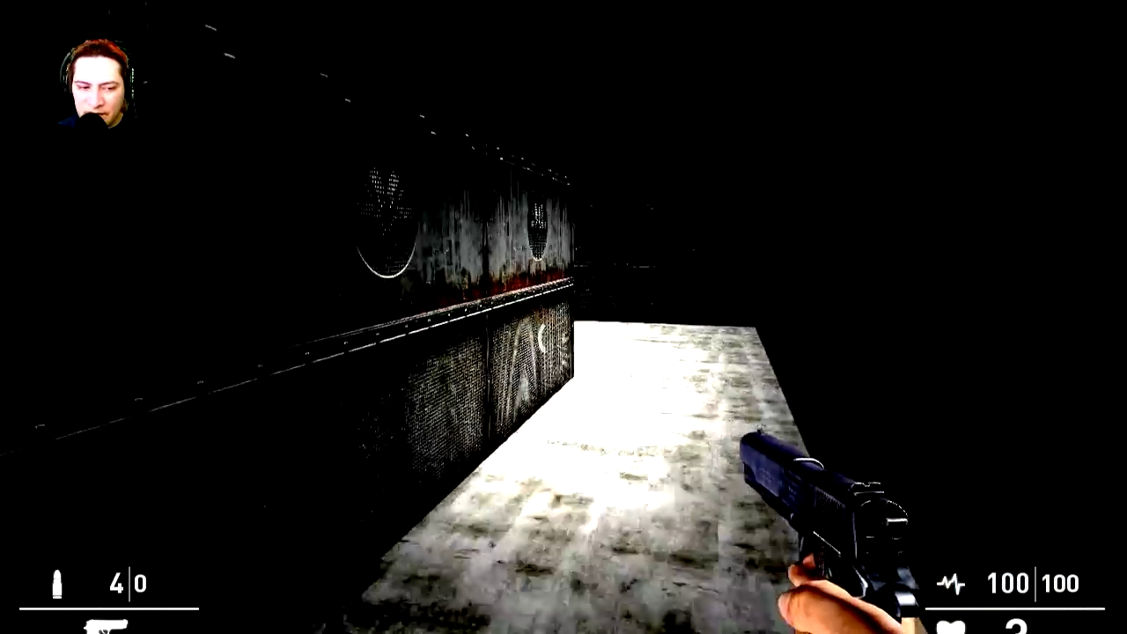
Shoot the second boss zombie and exit the play-test to the editor.
right_click(563, 337)
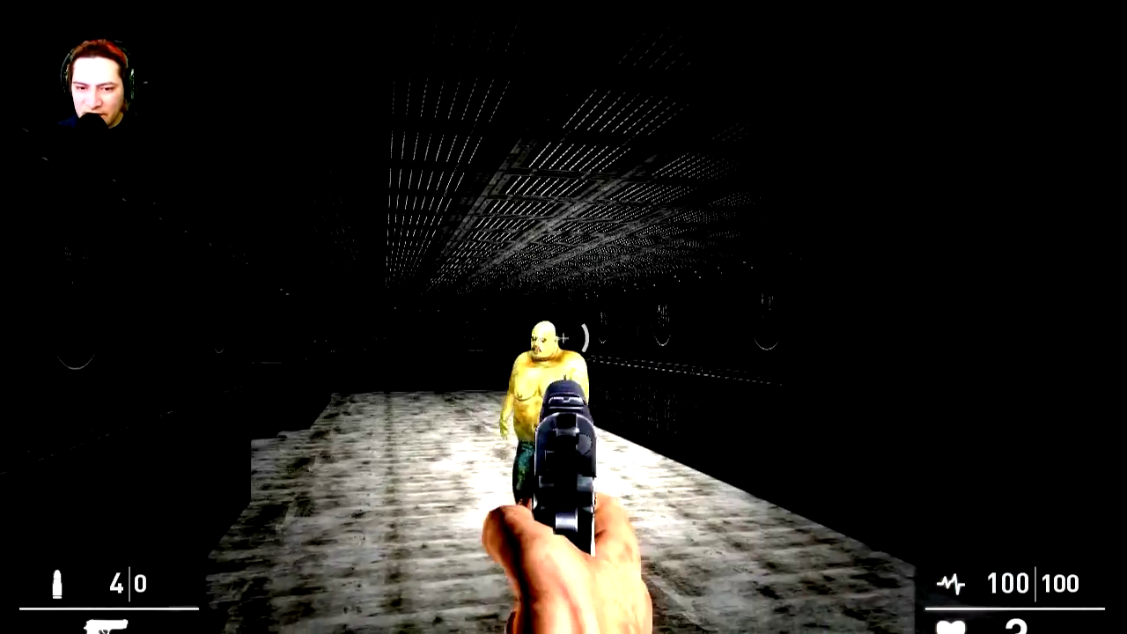
left_click(563, 337)
left_click(564, 337)
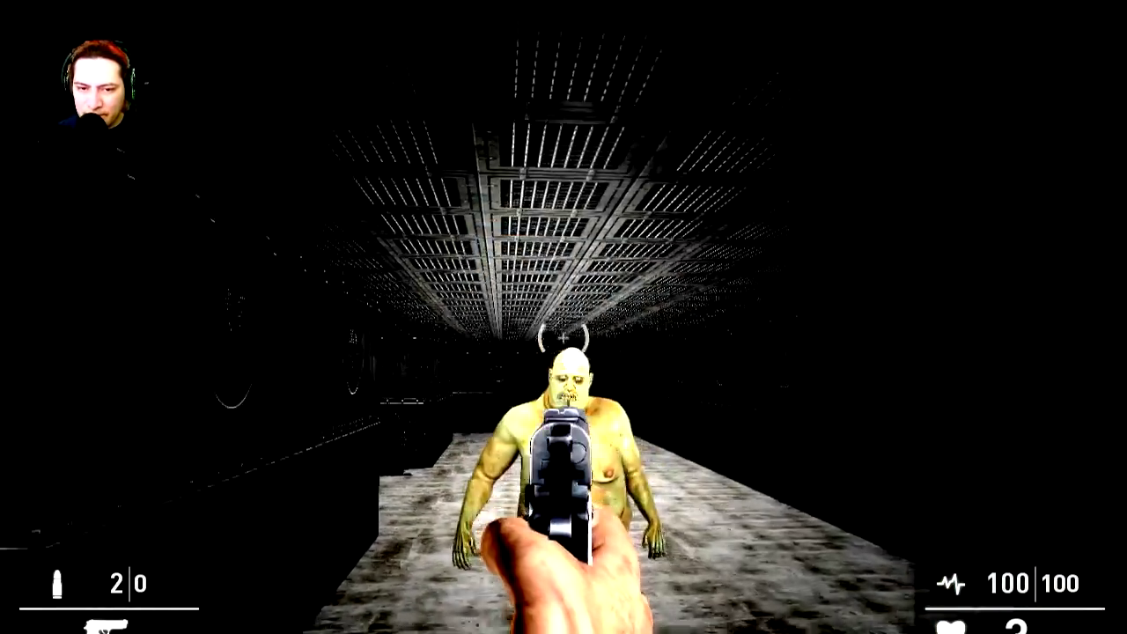
key("Escape")
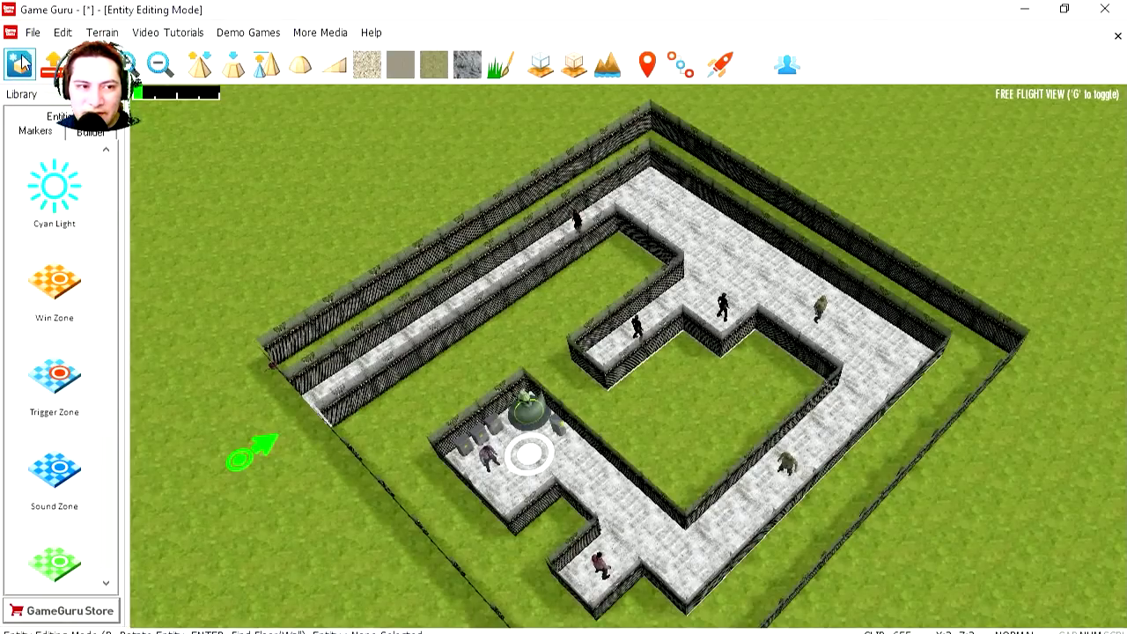
Check the Save Standalone option in the File menu, then close the menu.
left_click(33, 34)
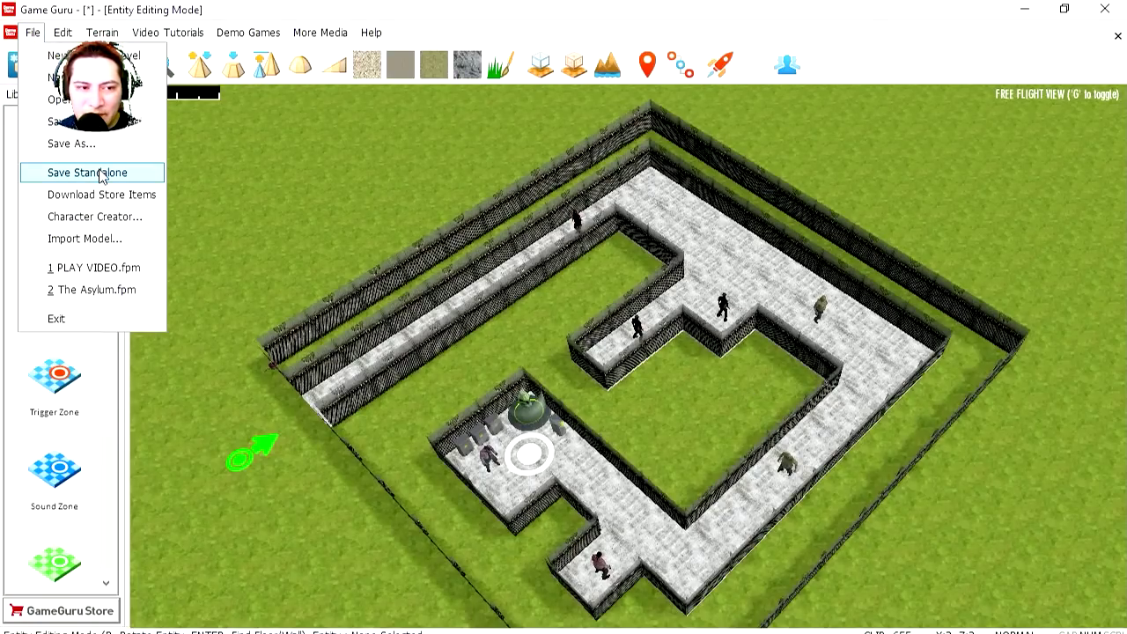
left_click(704, 412)
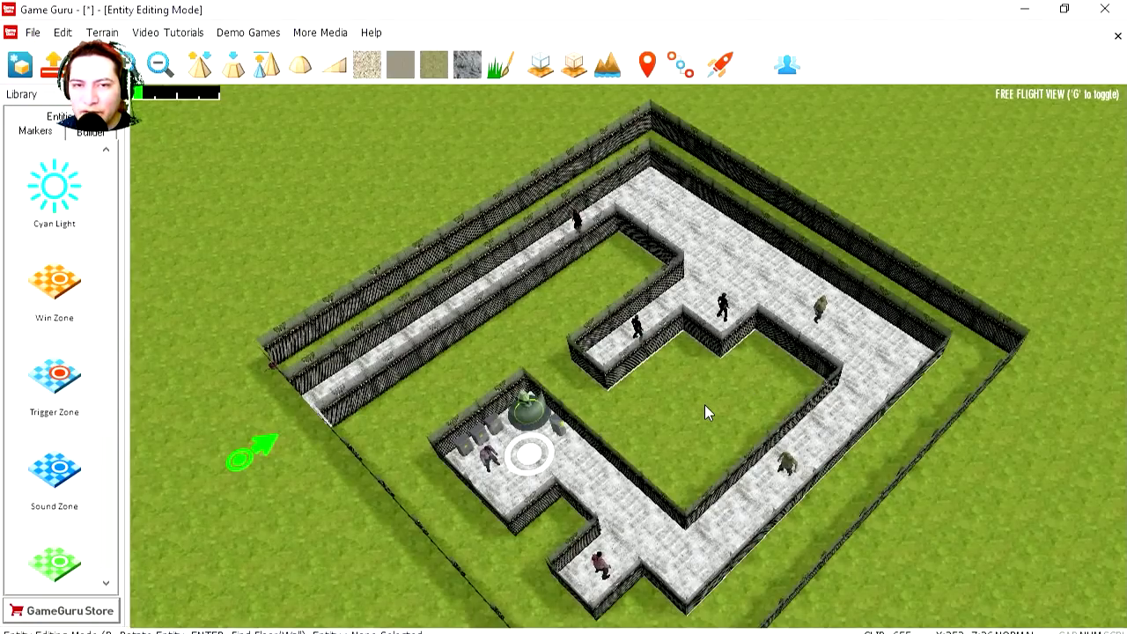